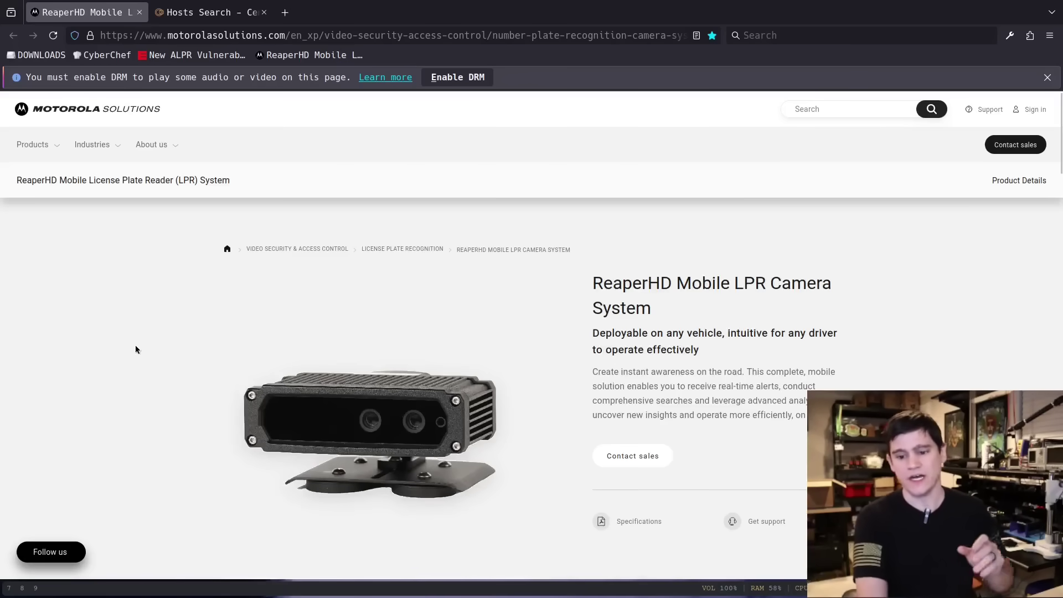
View the computer box, laptop and camera images in the ReaperHD gallery, then open a new tab
scroll(110, 340, down, 4)
click(372, 386)
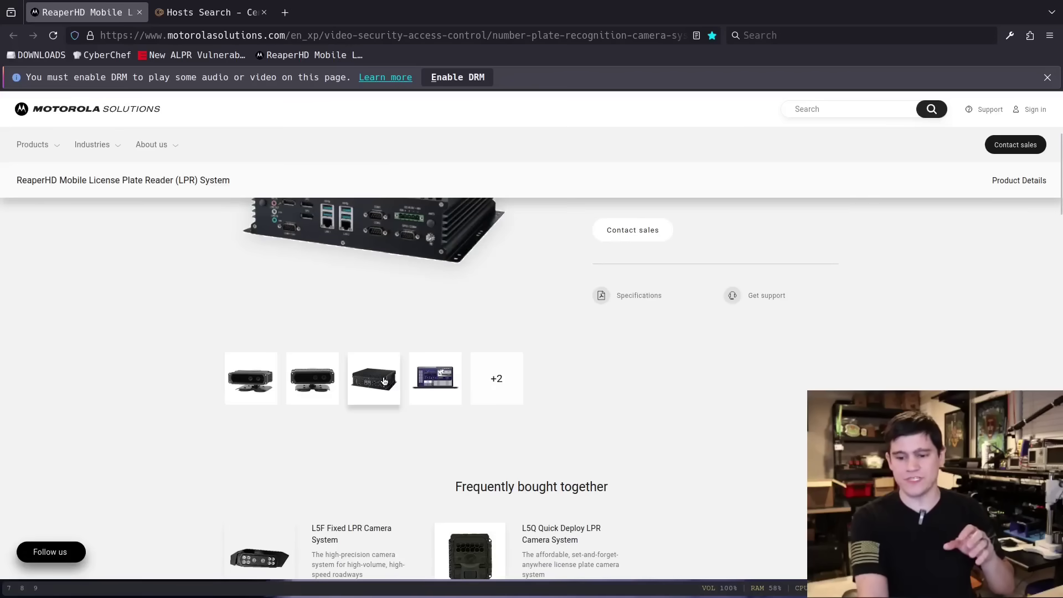
scroll(371, 421, up, 2)
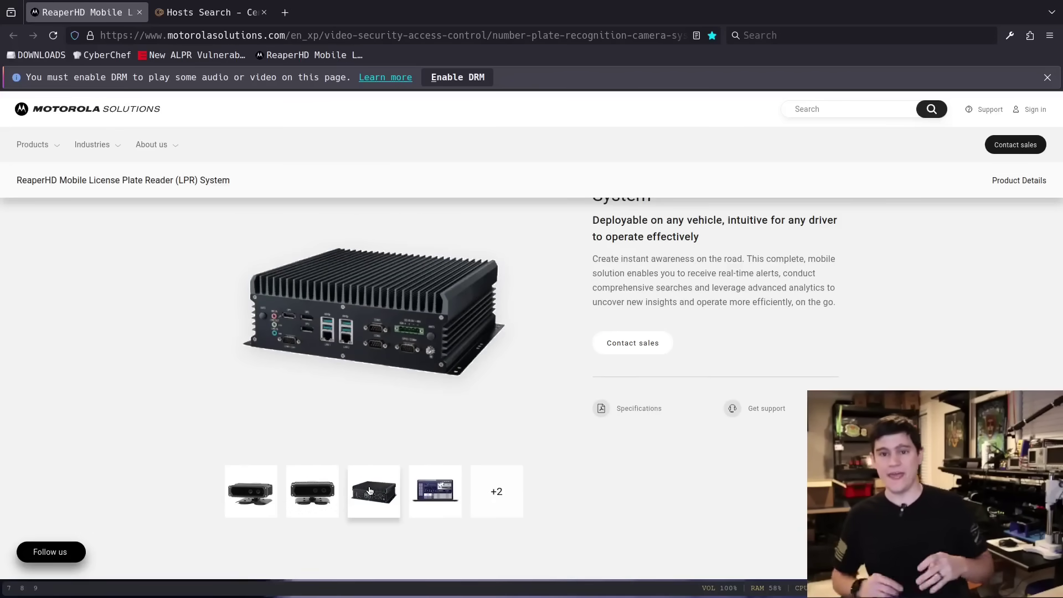
click(435, 491)
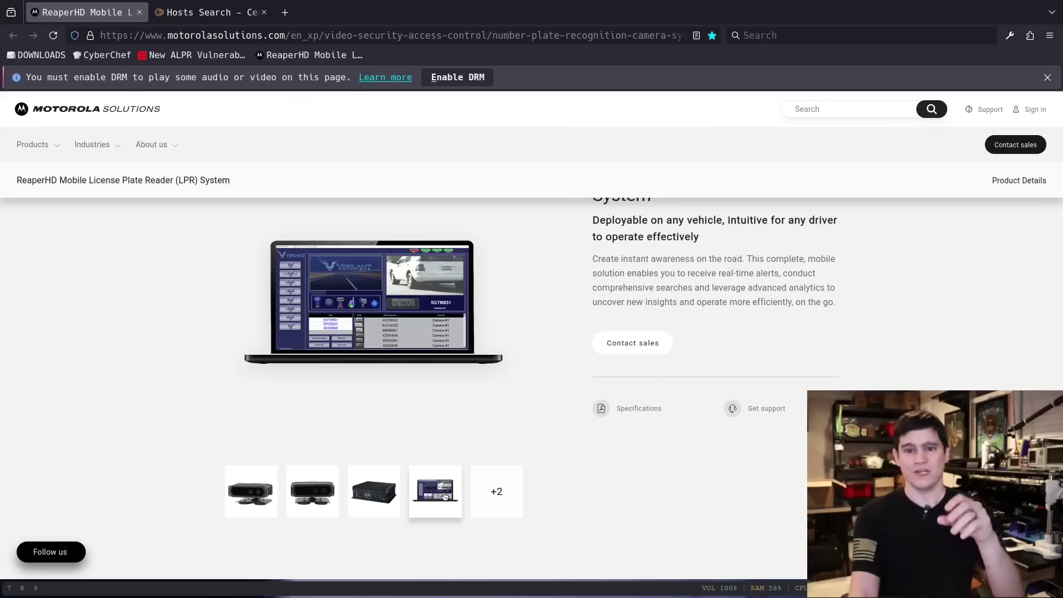
click(311, 490)
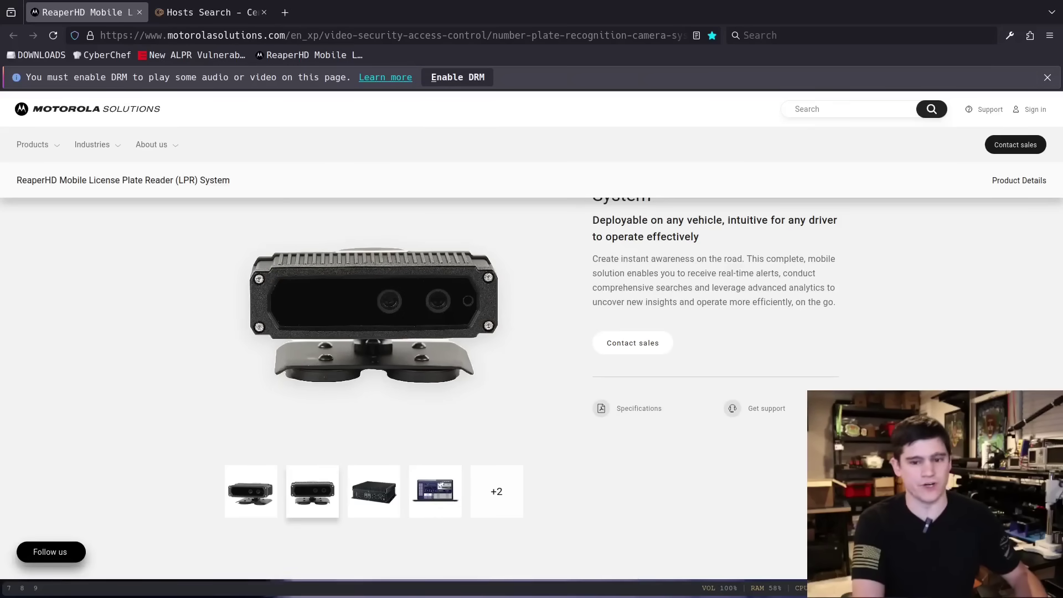
click(285, 12)
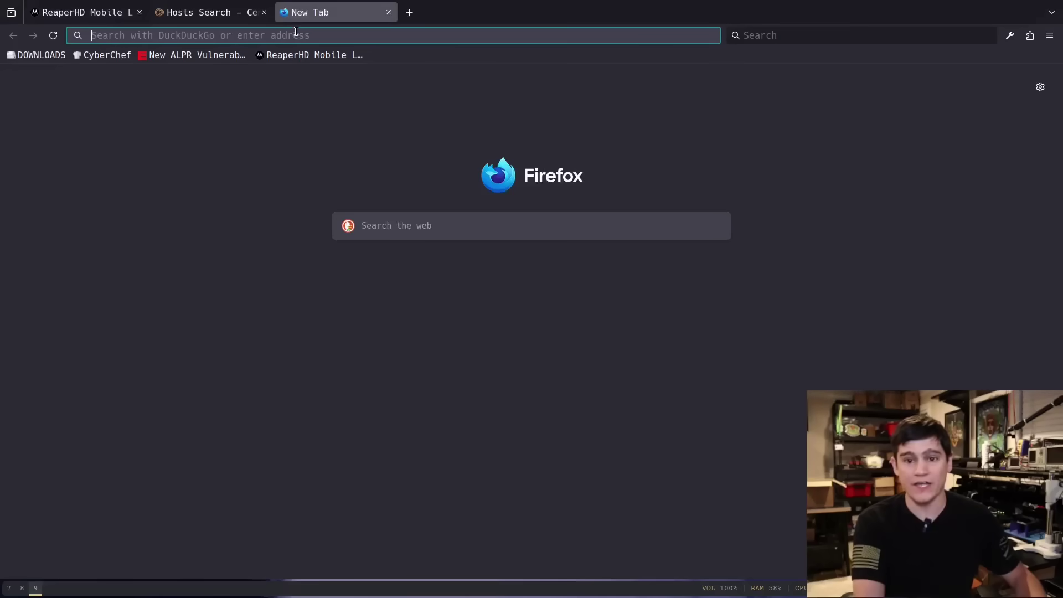
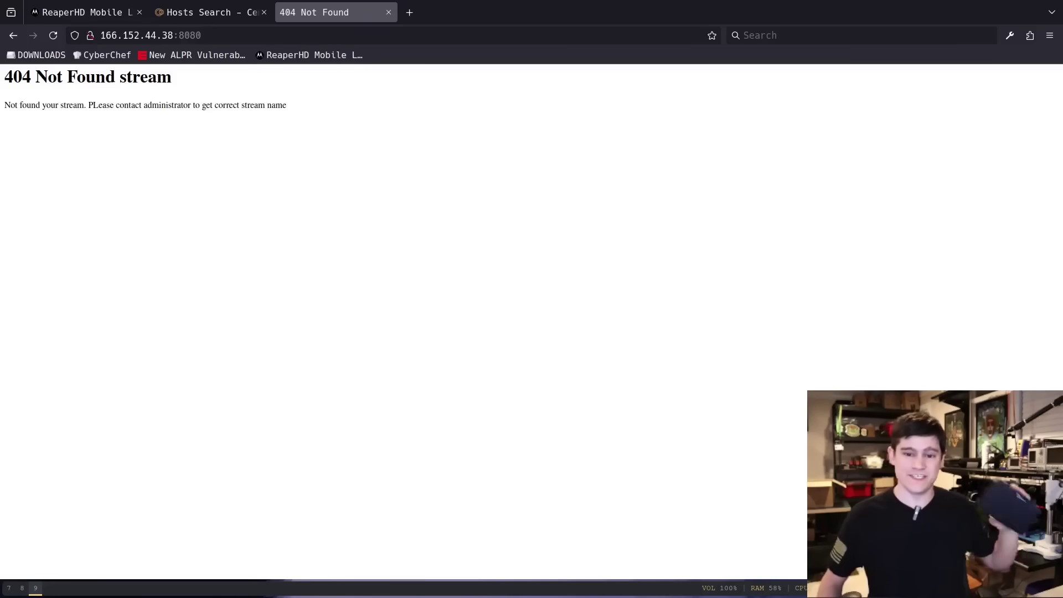
click(221, 12)
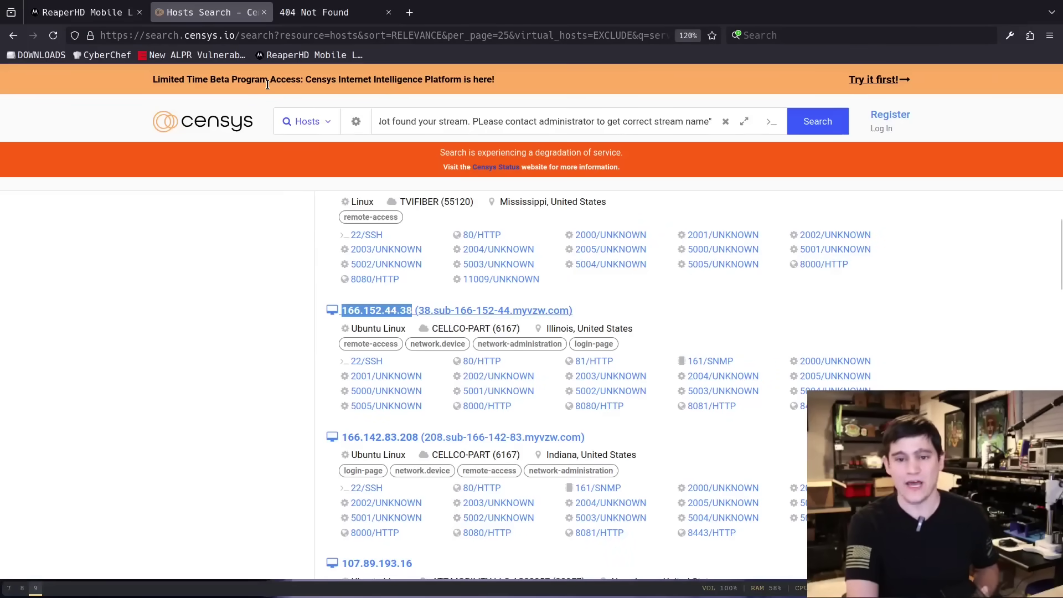
click(322, 13)
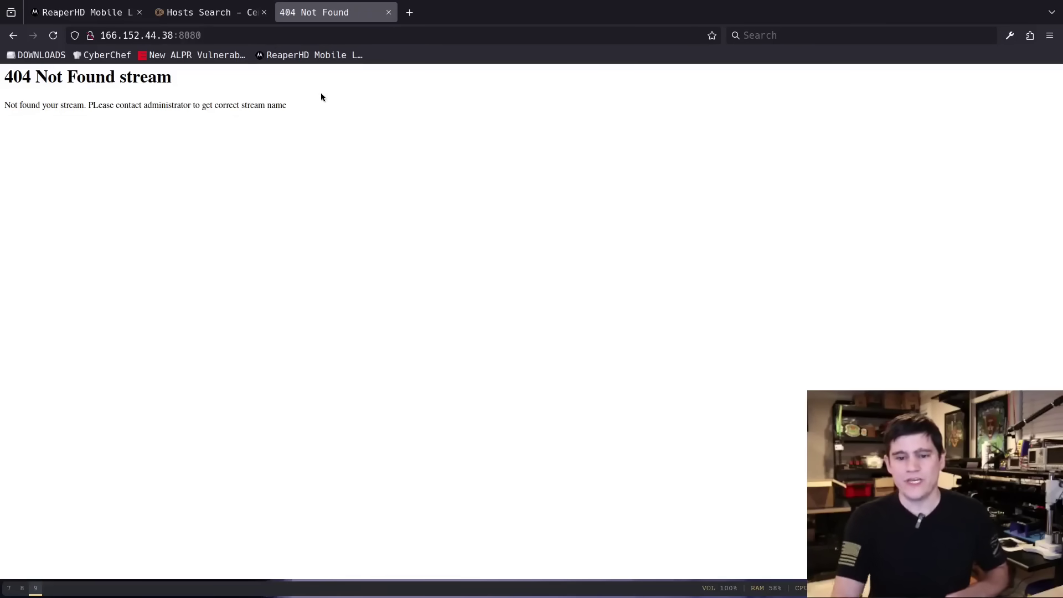
click(204, 34)
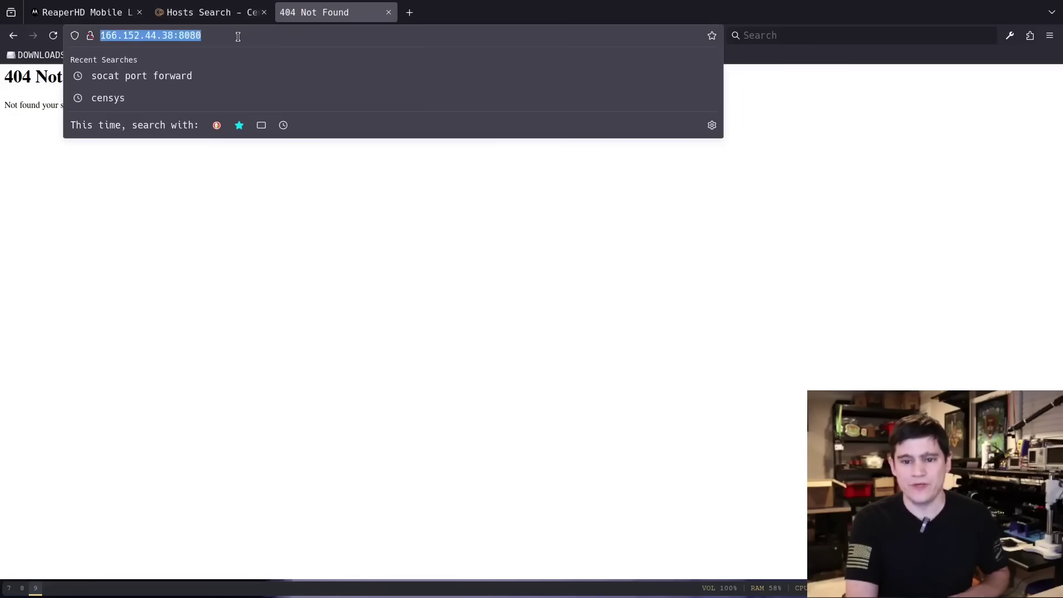
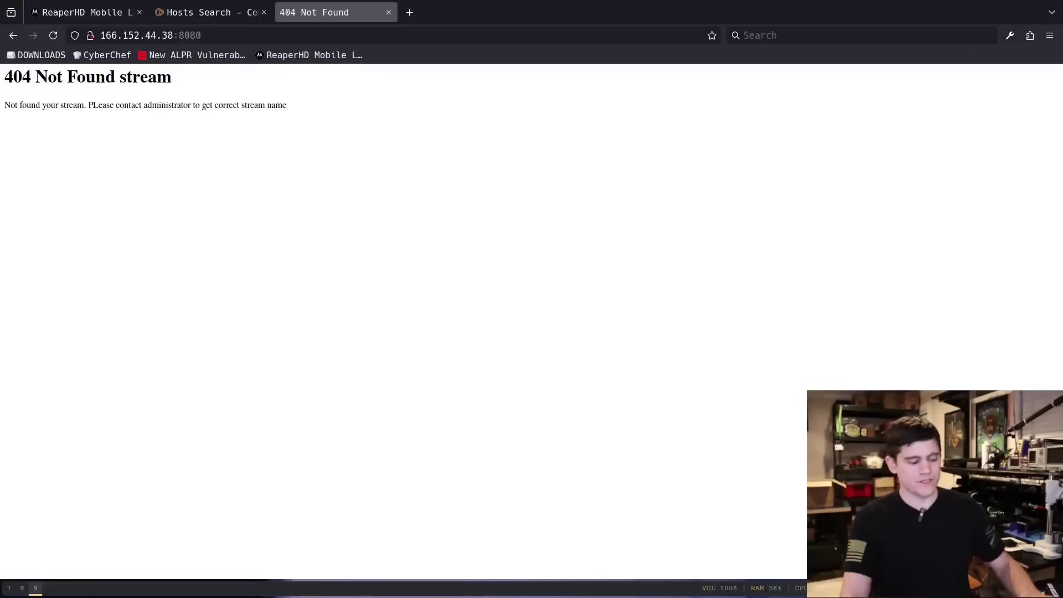
click(263, 41)
click(263, 37)
text(/)
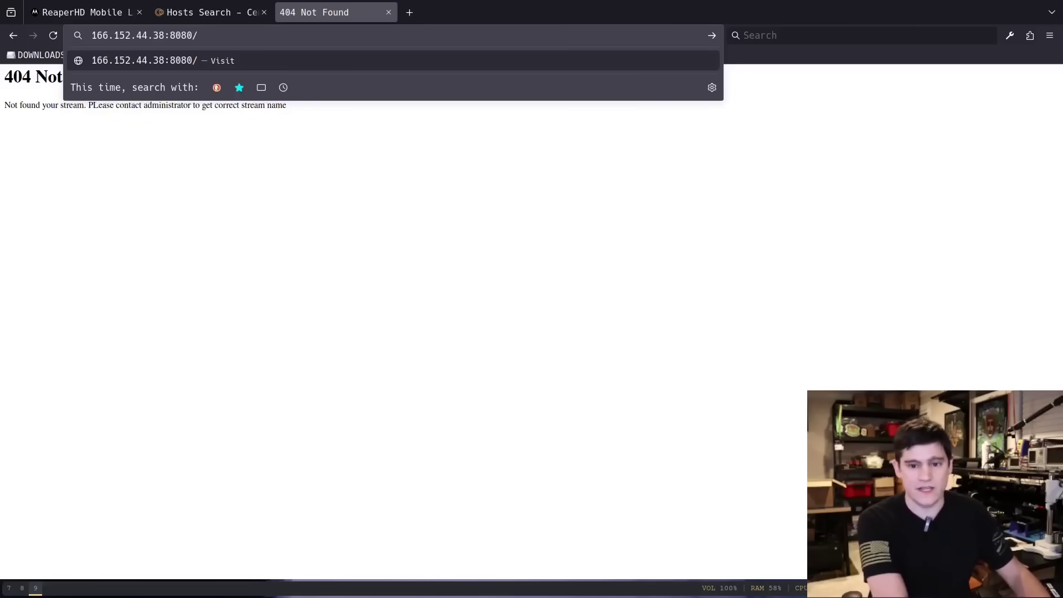
text(casm)
key(BackSpace)
text(mcolor)
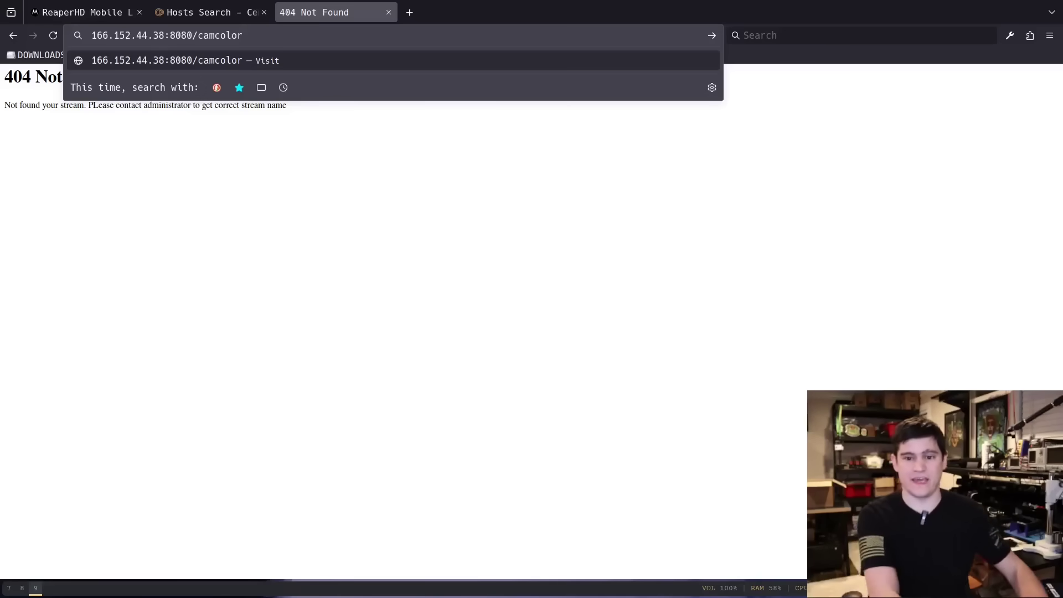
key(BackSpace)
key(BackSpace)
key(BackSpace)
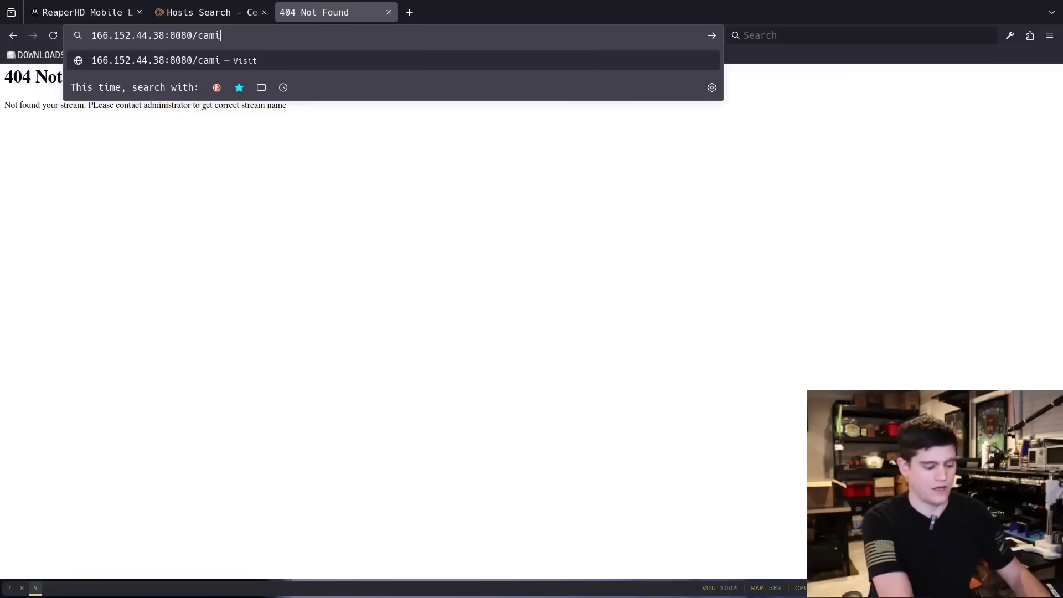
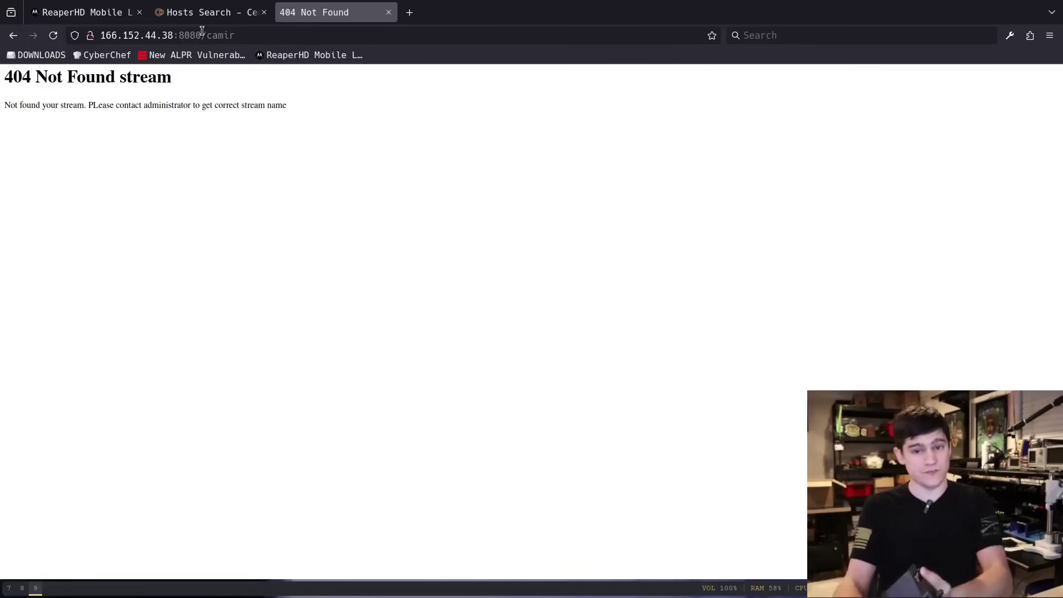
Show the black computer box image in the ReaperHD product gallery, then return to the 404 stream tab
click(83, 13)
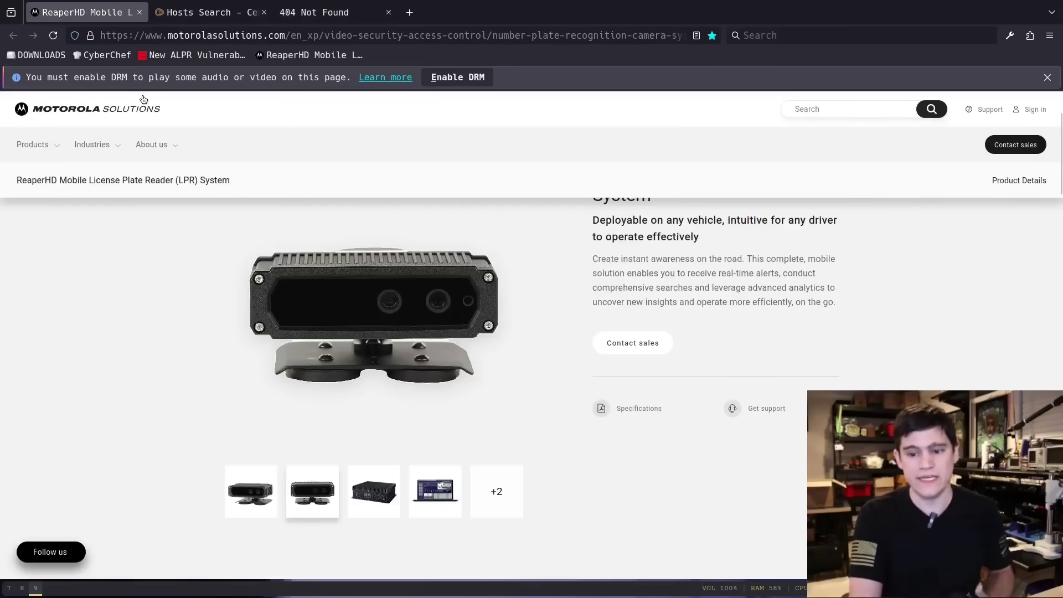
click(380, 498)
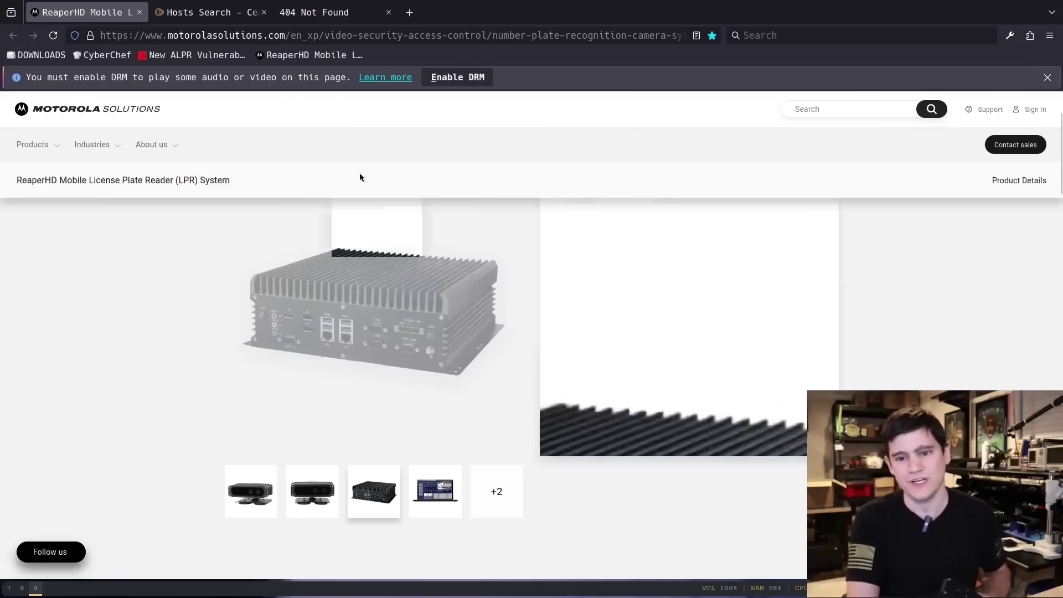
click(309, 21)
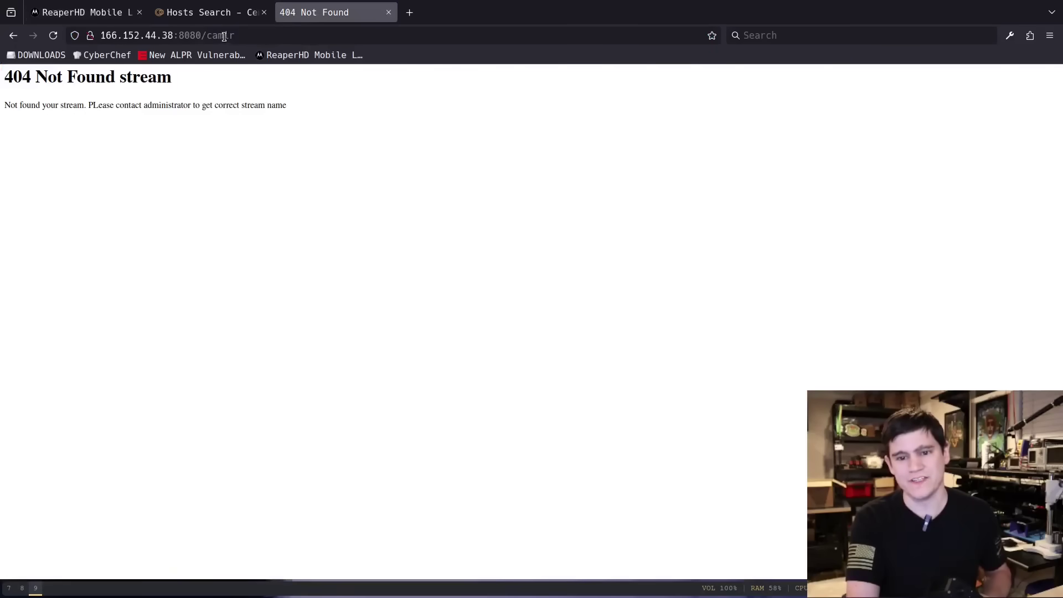
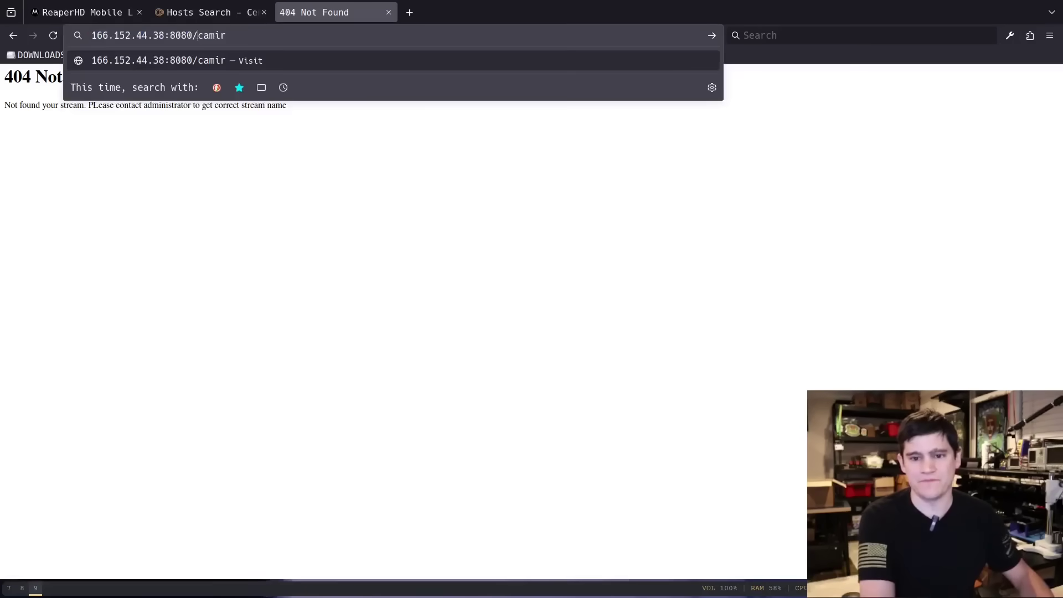
text(1)
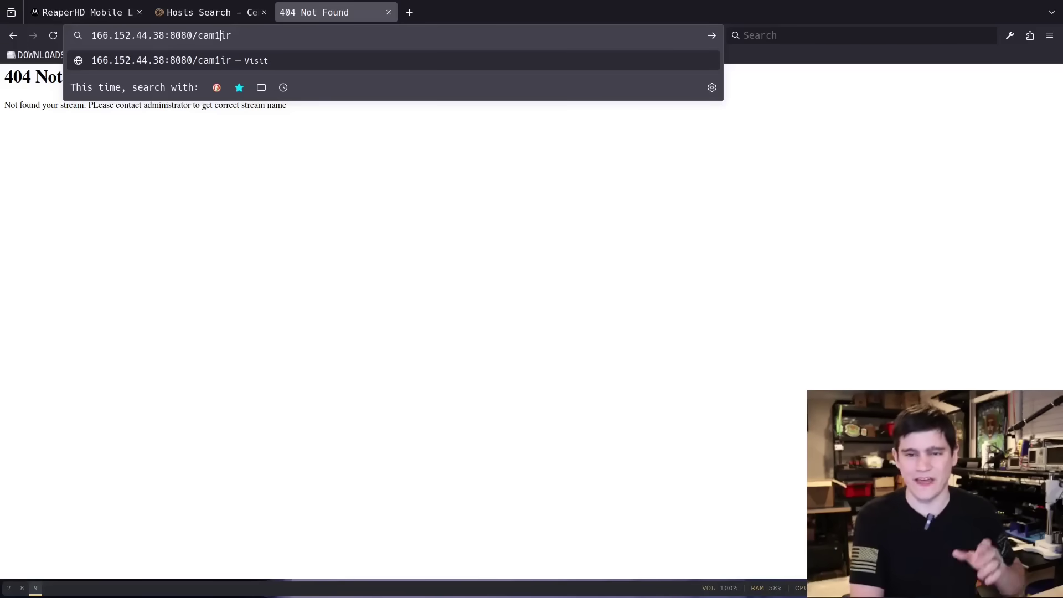
key(Return)
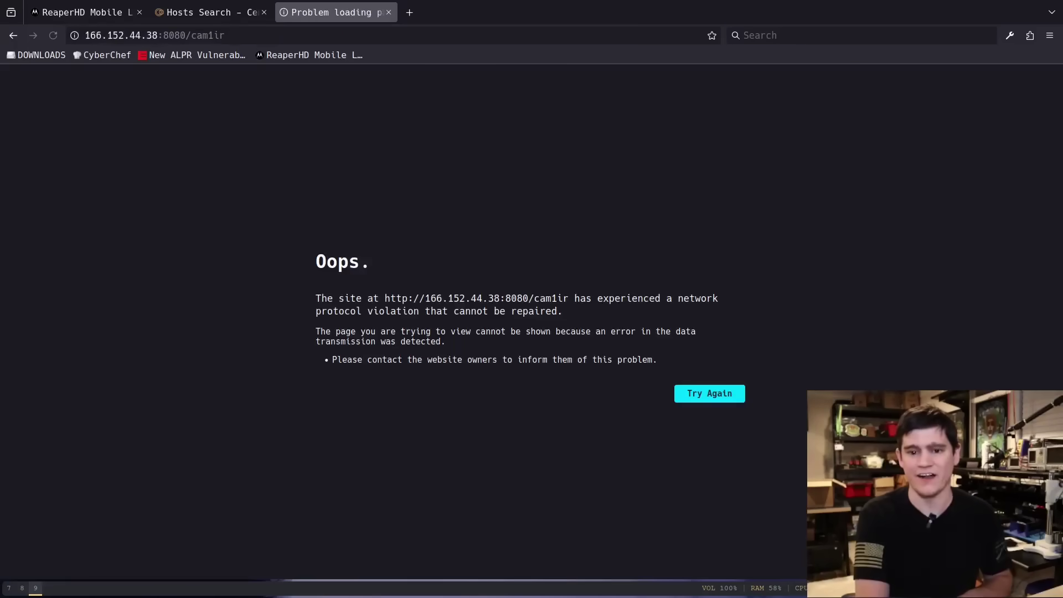
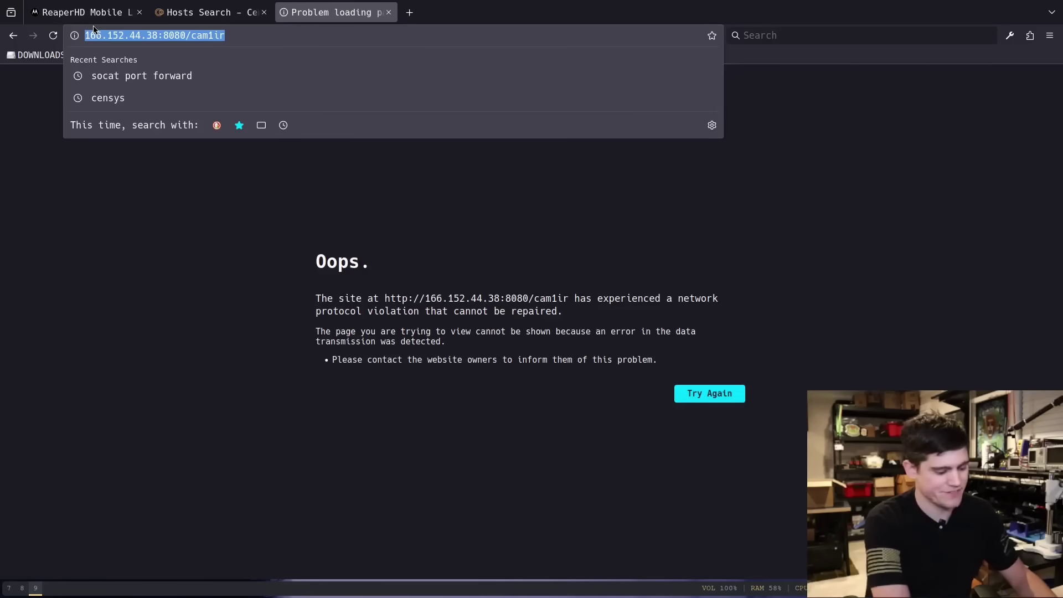
Switch from Firefox's camera error page to the VLC media player playlist window
key(super+7)
key(ctrl+n)
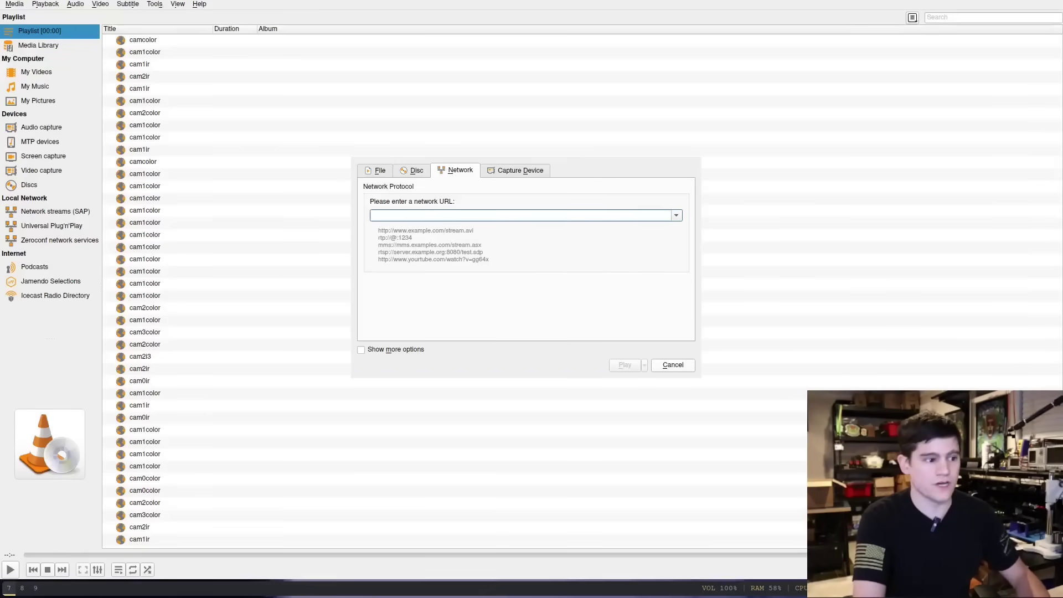
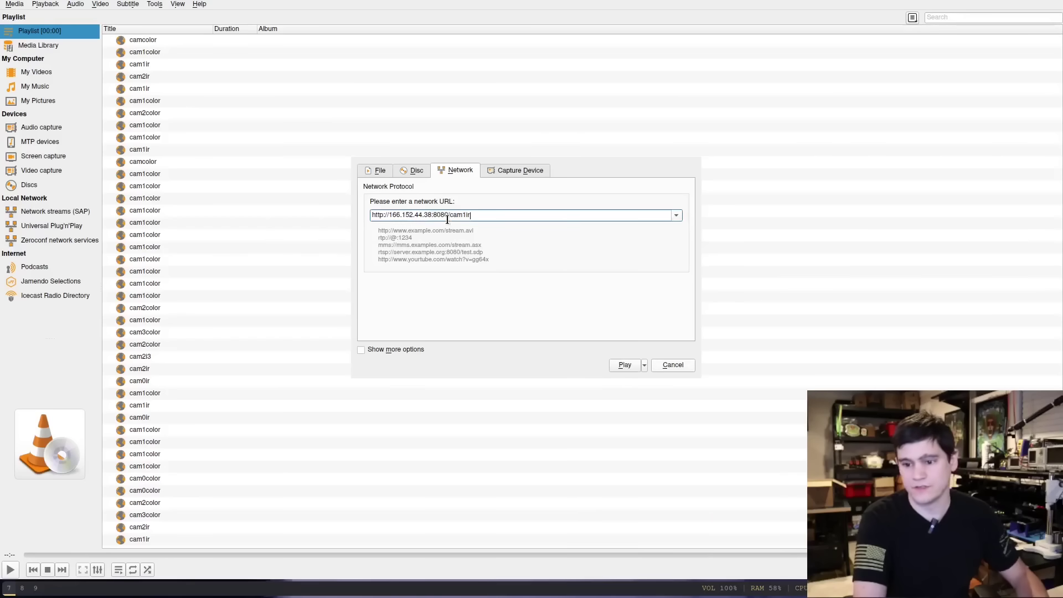
click(624, 366)
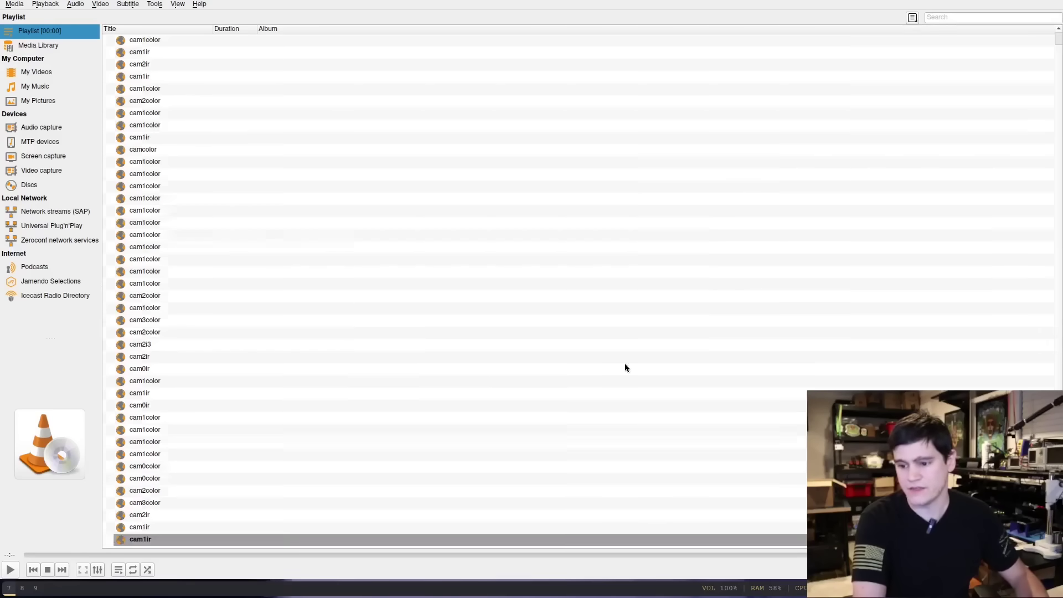
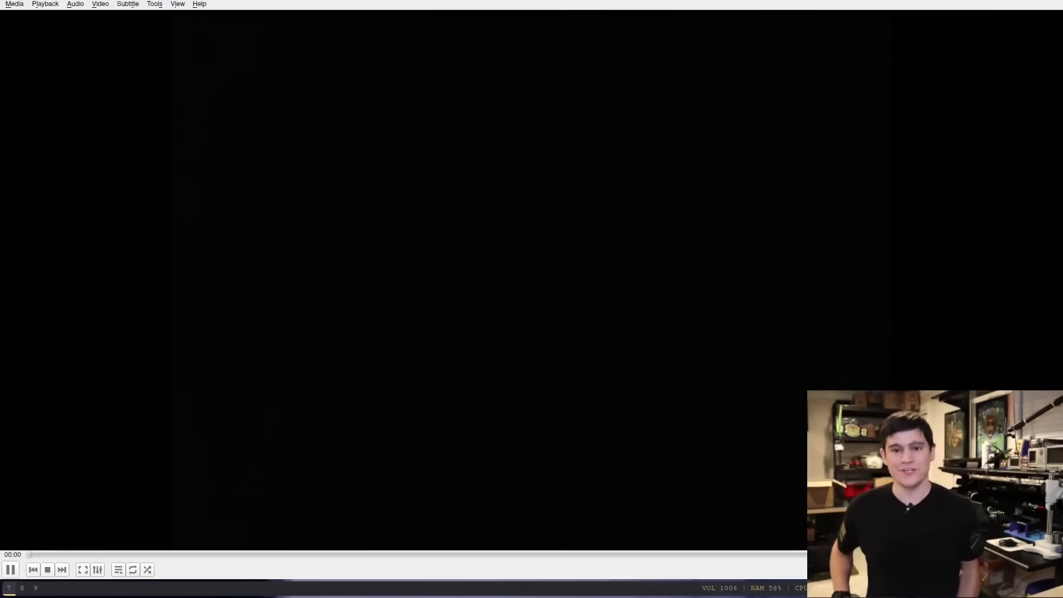
Correct the network stream URL to end in cam1color on port 8080 and start playback
key(ctrl+n)
key(End)
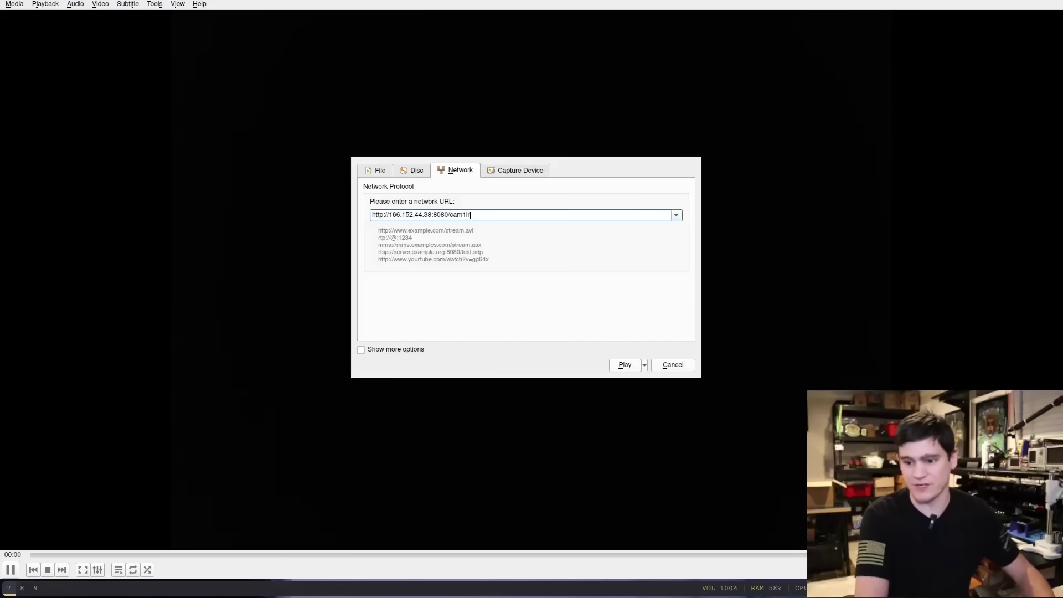
key(BackSpace)
key(BackSpace)
text(colo)
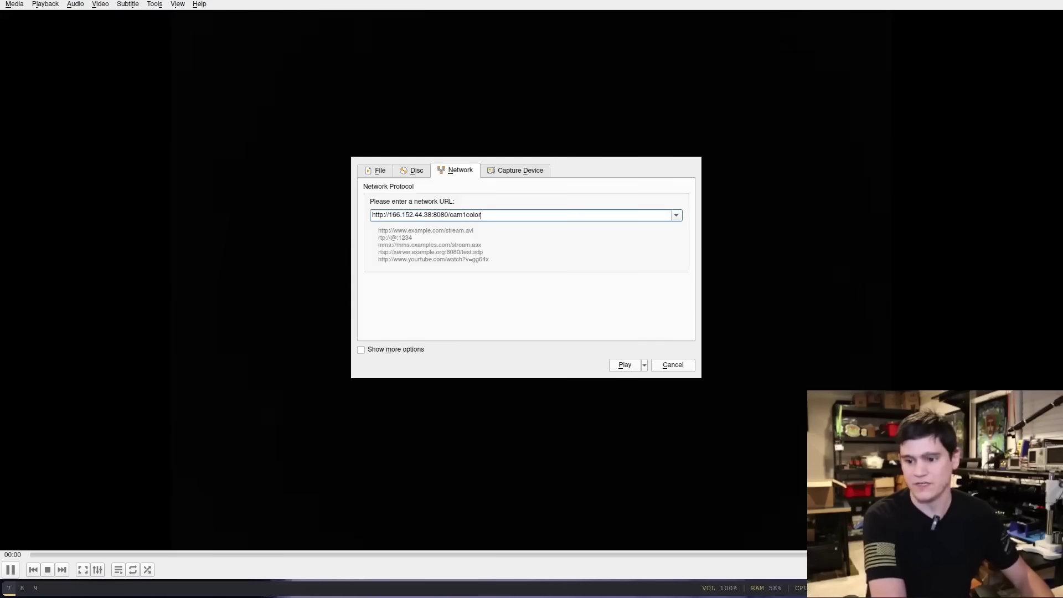
key(Return)
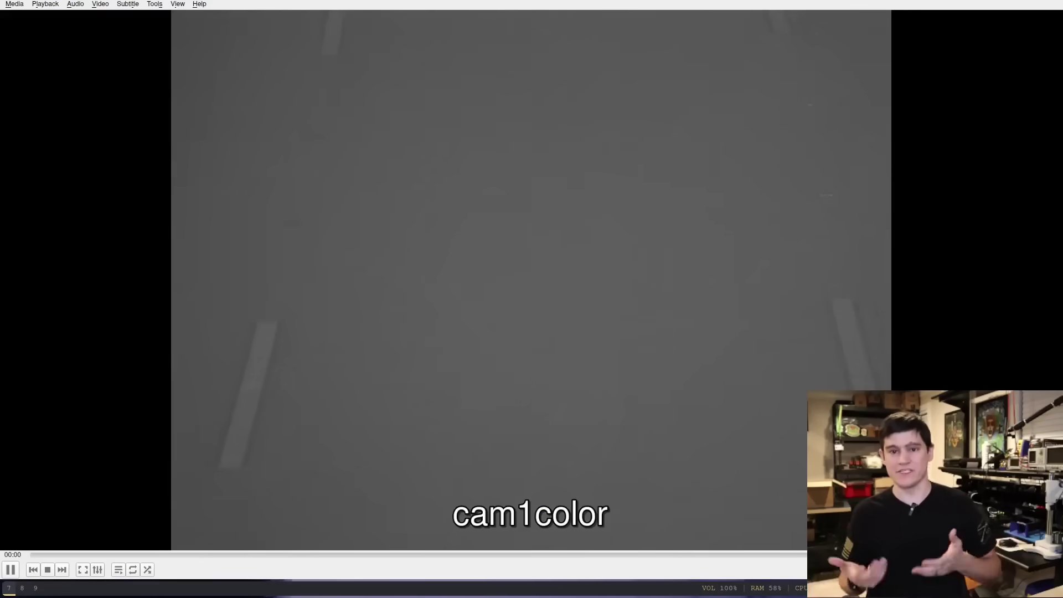
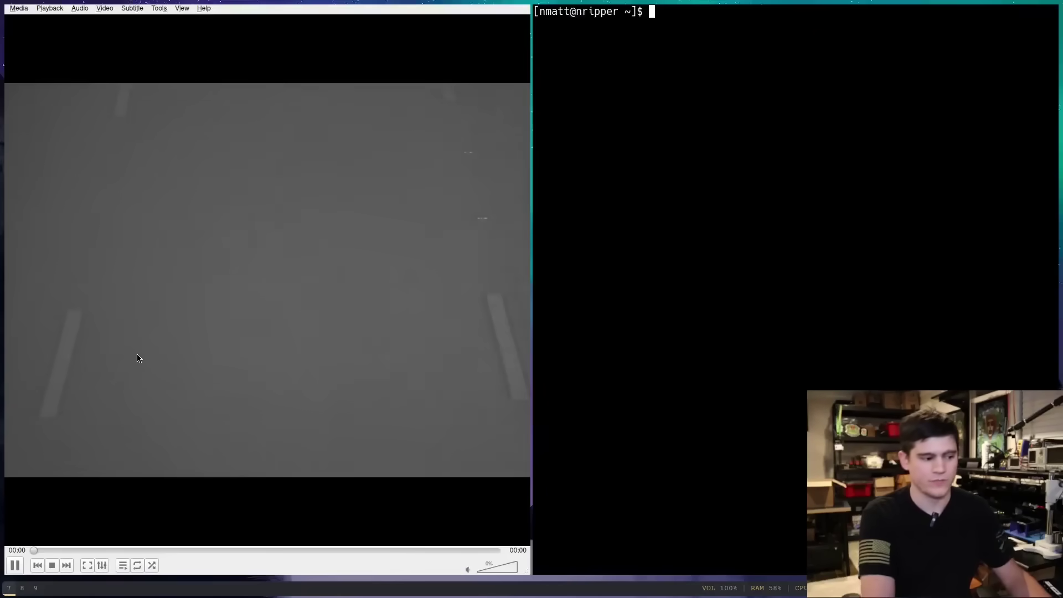
key(super+shift+Left)
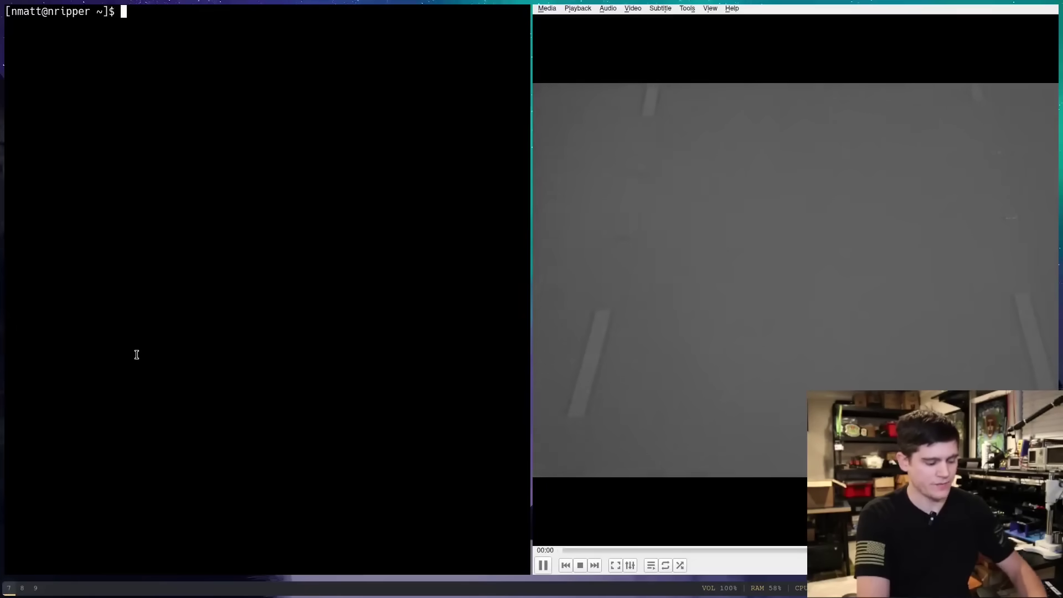
key(ctrl+plus)
key(ctrl+plus)
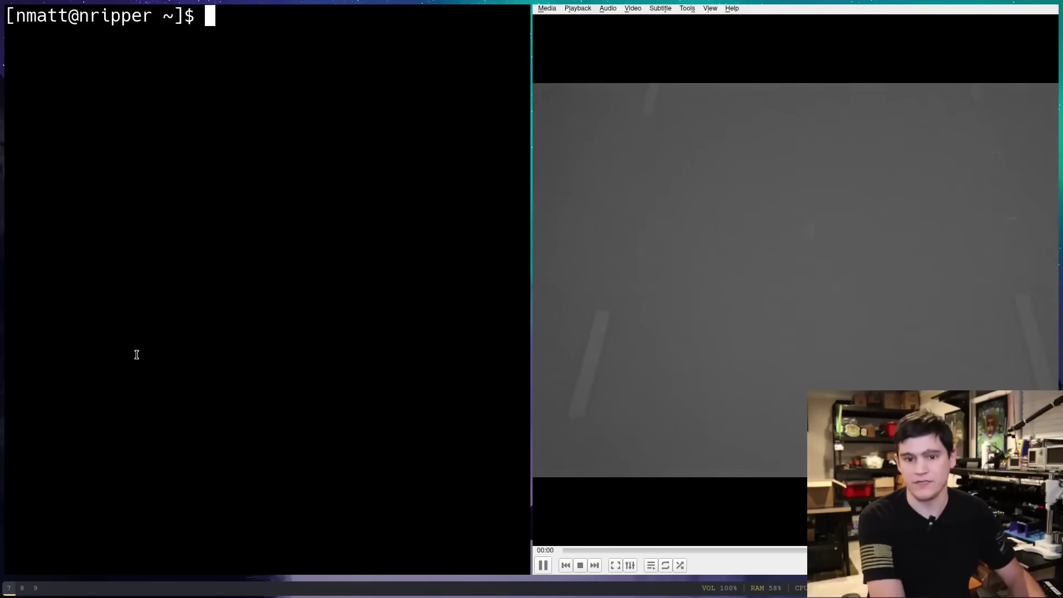
key(Return)
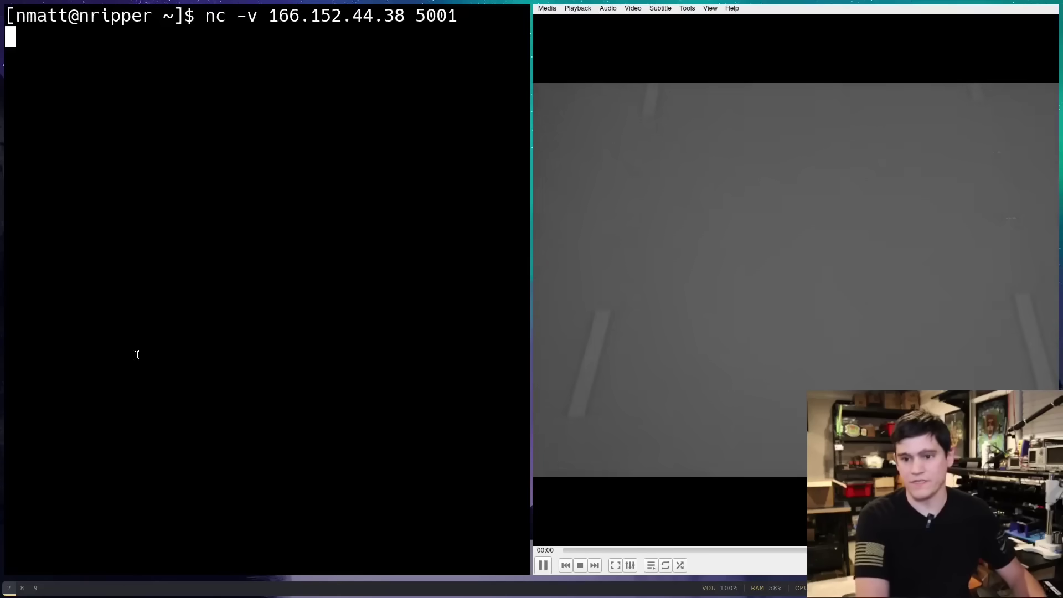
key(Return)
key(Return)
key(Return)
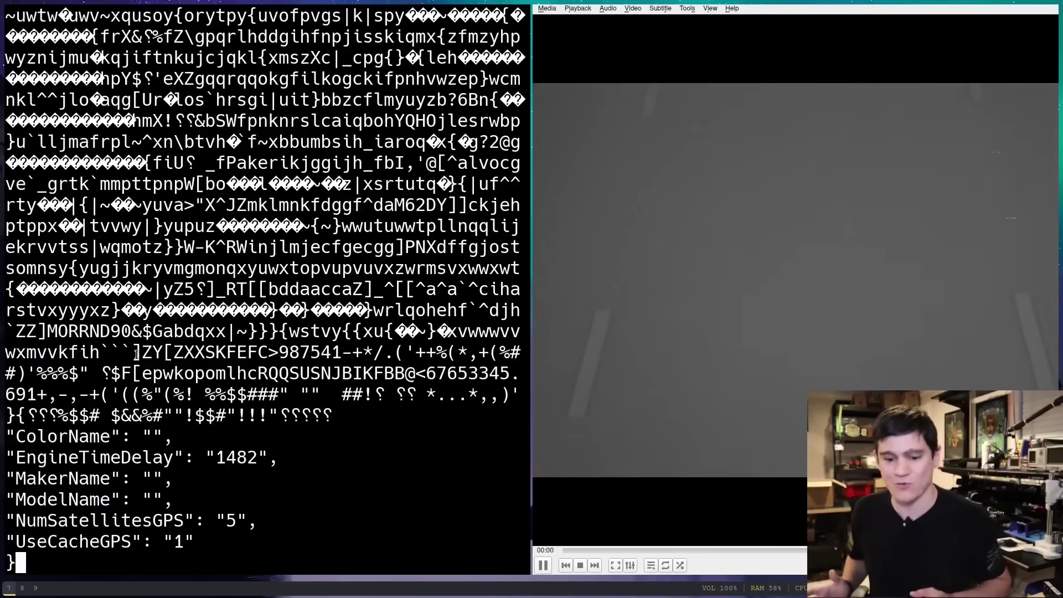
Stop the netcat stream and select the ColorName through UseCacheGPS metadata lines
key(ctrl+c)
key(Return)
key(Return)
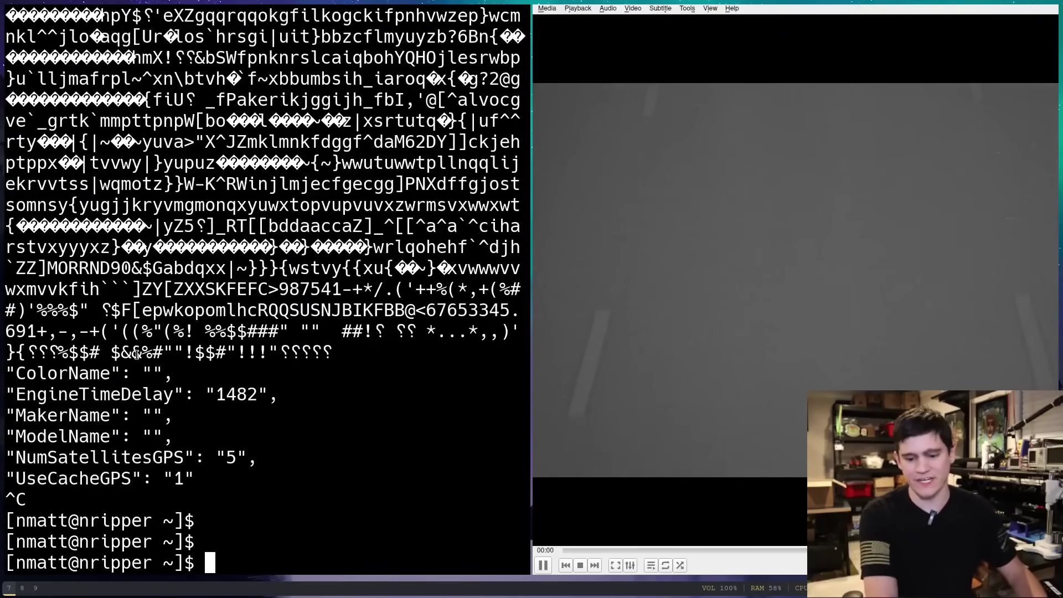
key(Return)
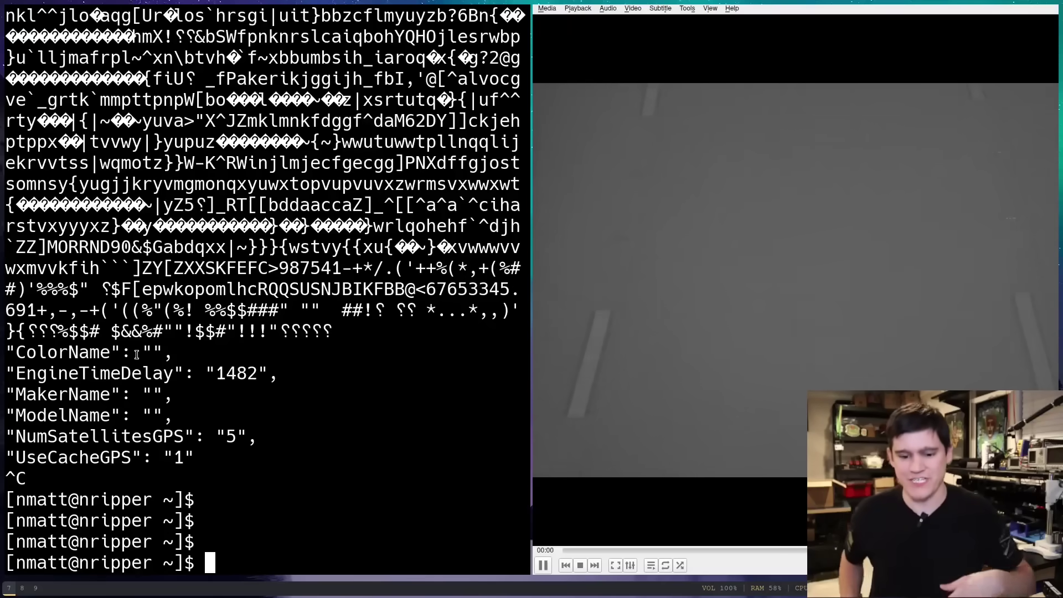
drag(185, 457, 7, 348)
click(194, 450)
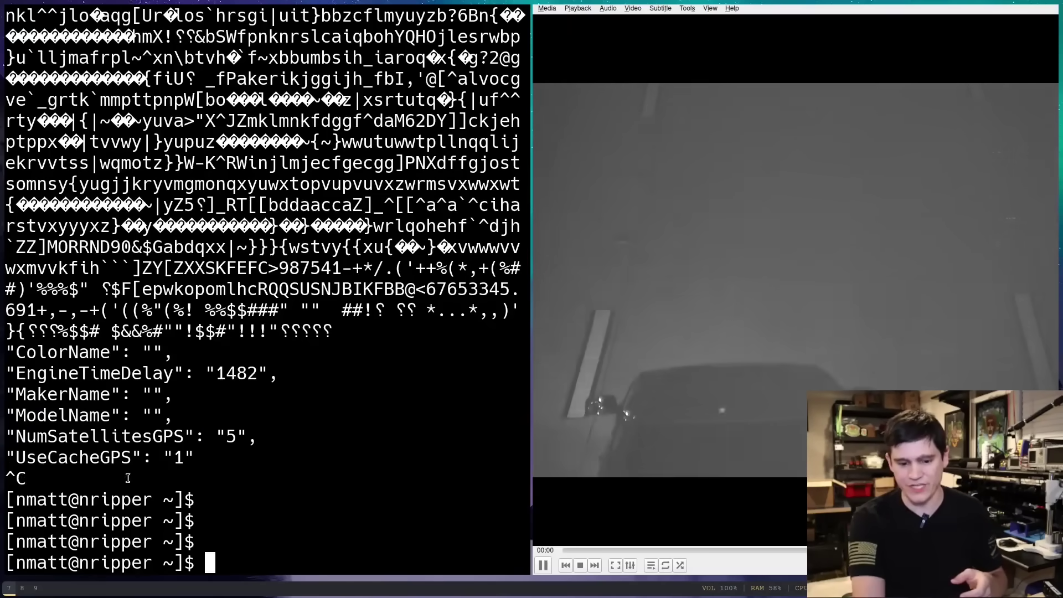
drag(194, 450, 7, 354)
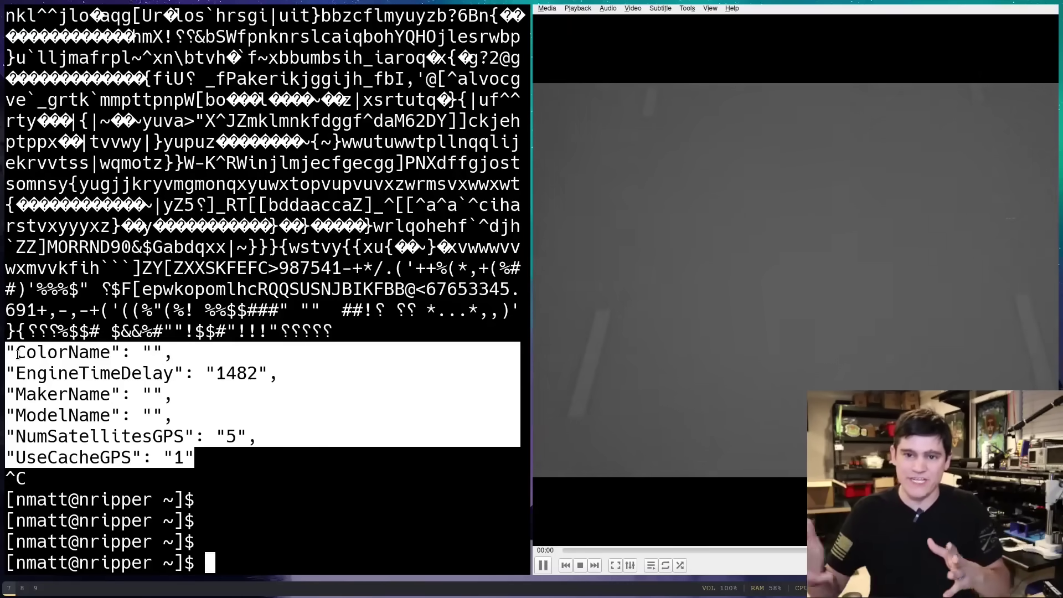
Rerun a raw stream command and stop it once it prints only garbled binary
key(Up)
key(Return)
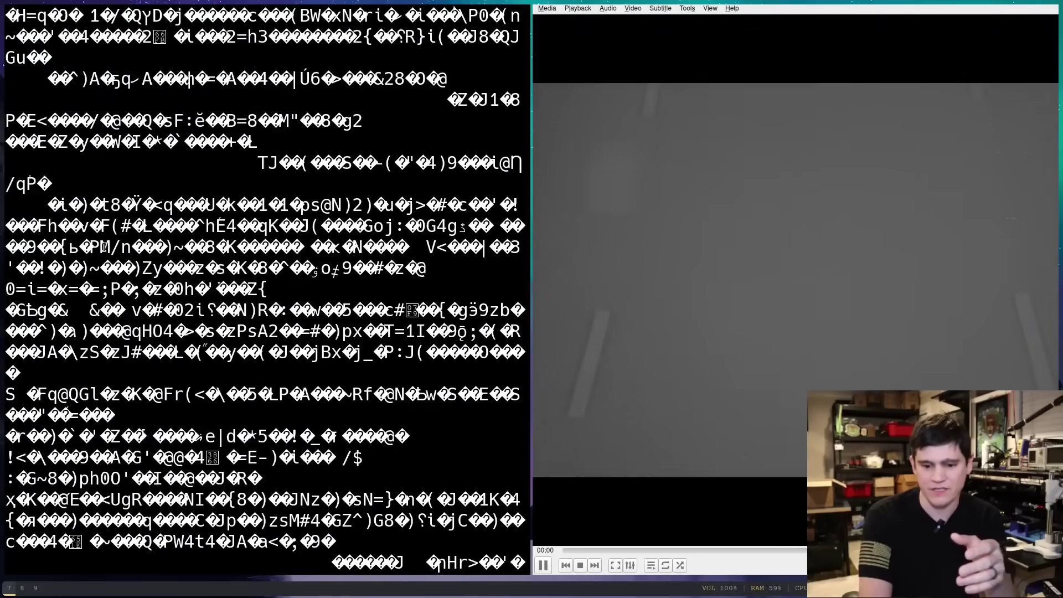
key(ctrl+c)
key(Return)
key(Return)
key(Return)
key(Return)
key(Return)
key(Return)
key(Return)
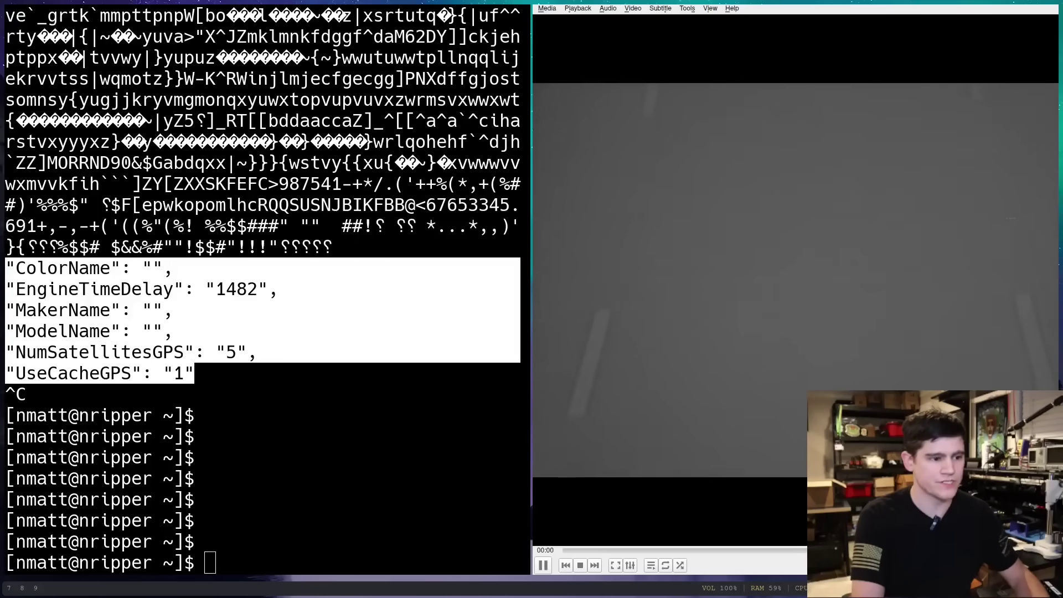
key(super+8)
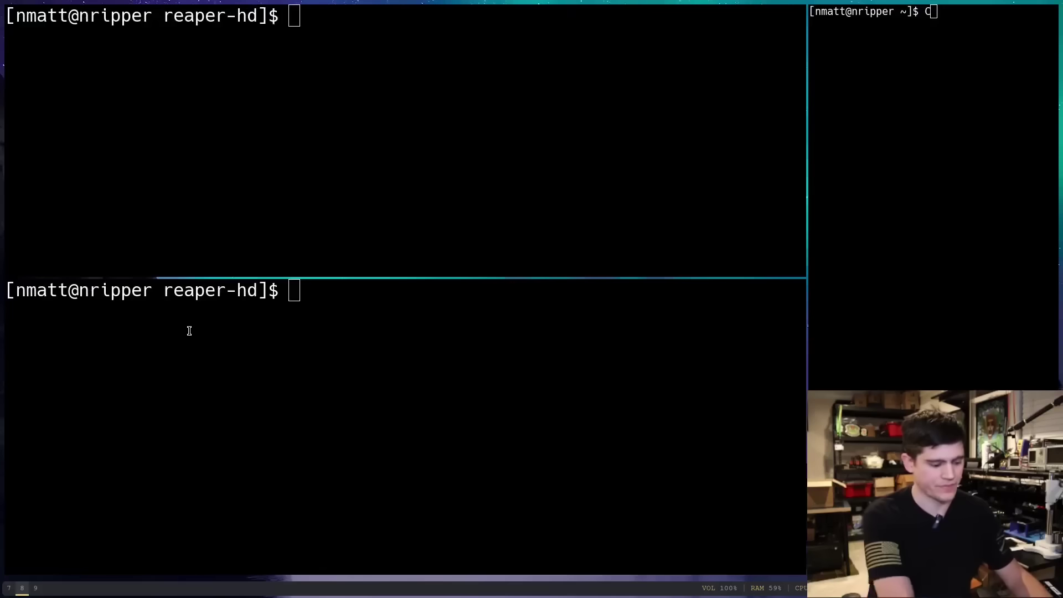
middle_click(468, 154)
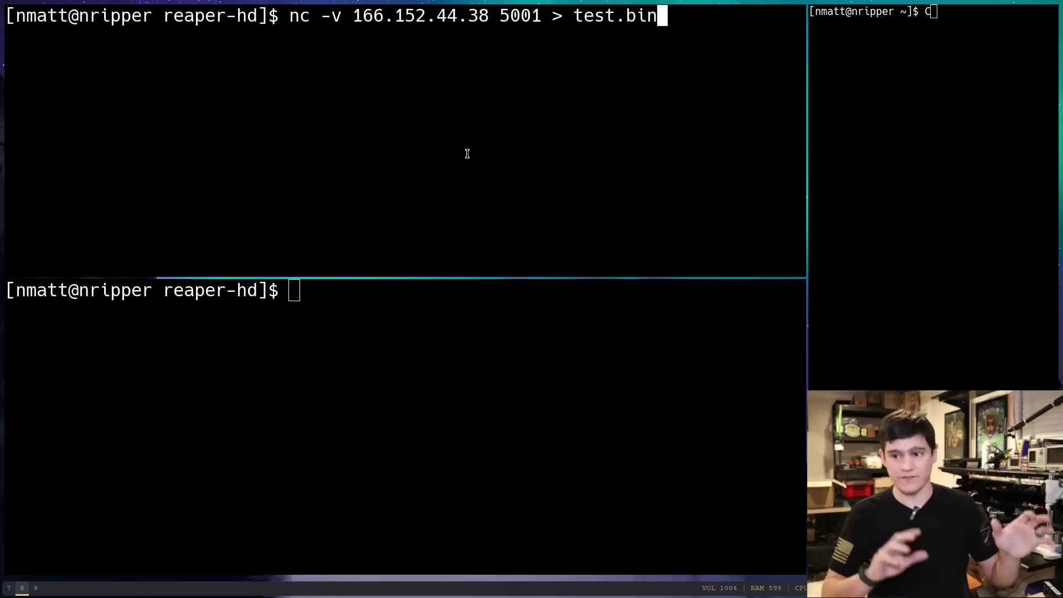
key(Return)
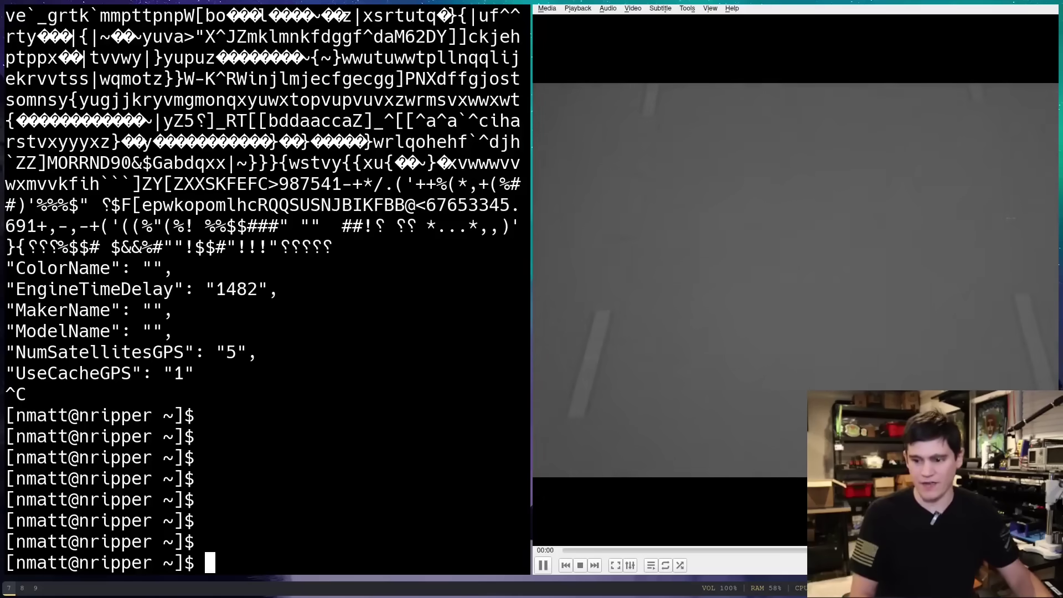
Confirm with ls -lh that test.bin has reached 32K, then stop the capture
key(super+8)
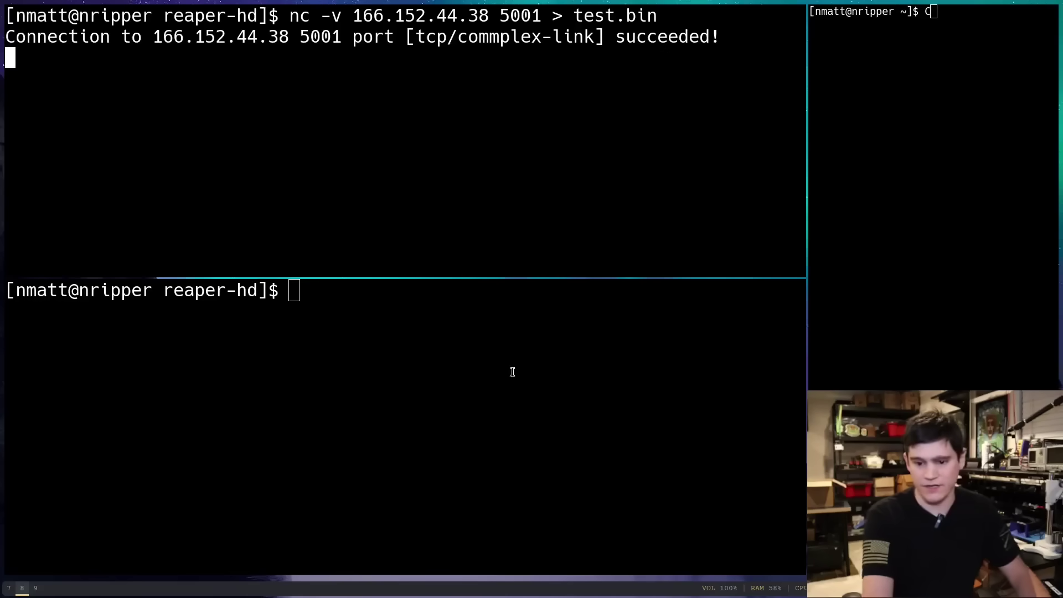
click(378, 404)
text(ls -lh)
key(Return)
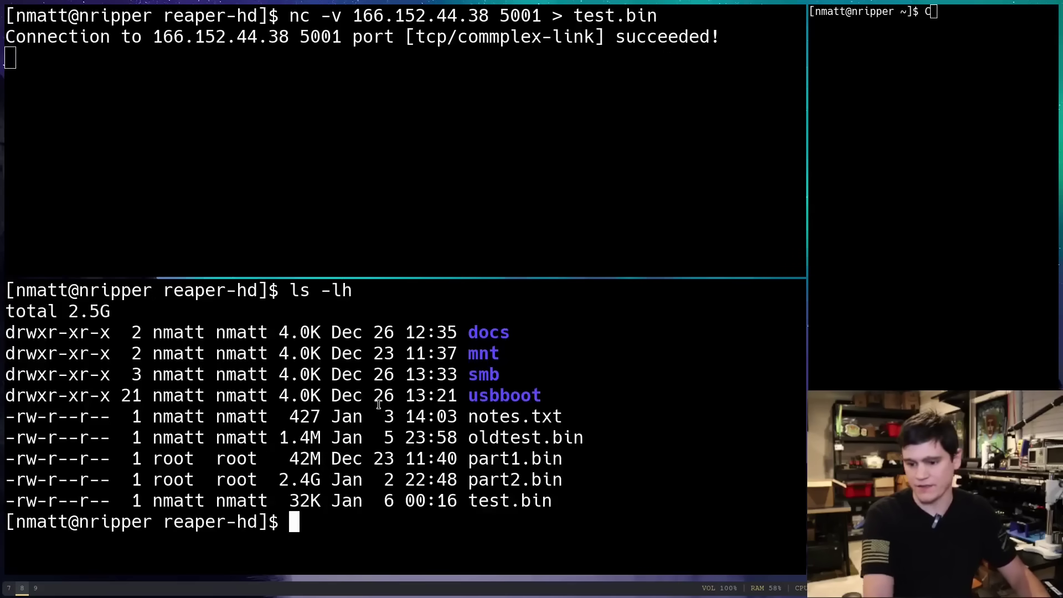
double_click(555, 500)
double_click(299, 500)
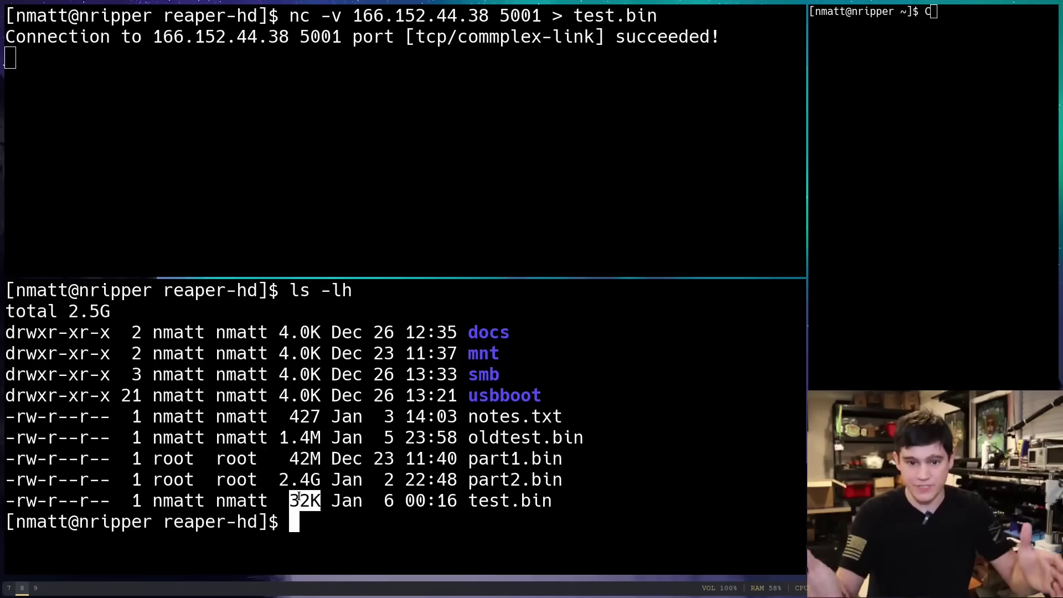
key(ctrl+c)
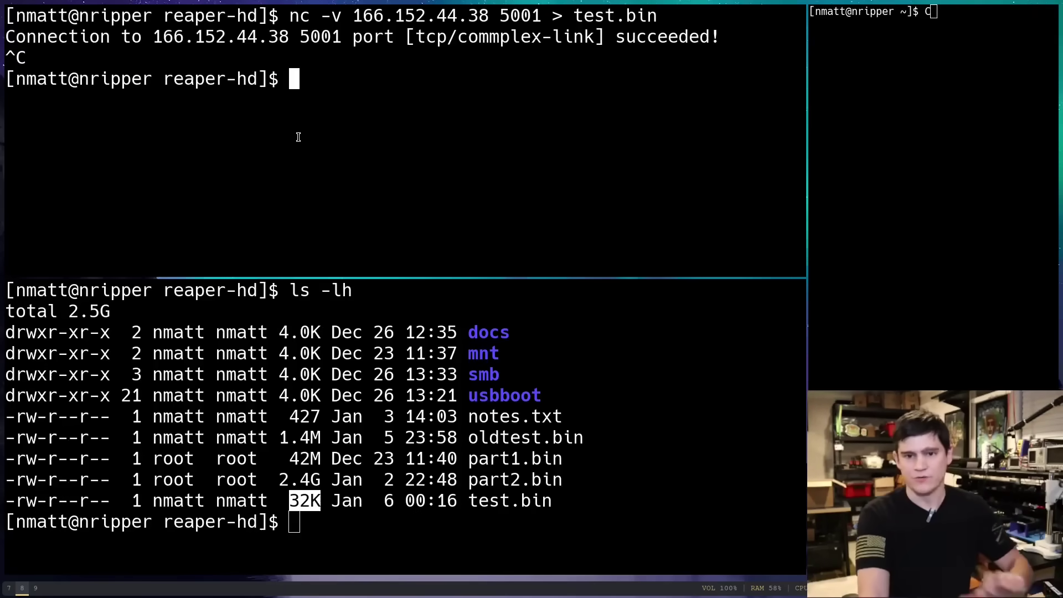
View test.bin as a paged hex dump with xxd test.bin | less, highlighting 2DFF8
text(xxd )
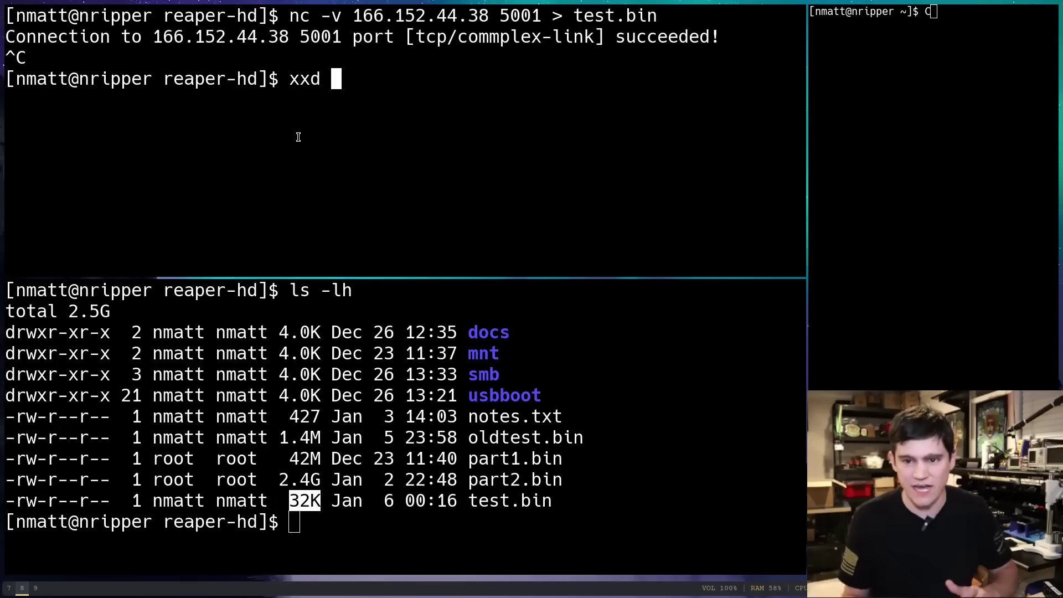
text(test.bin )
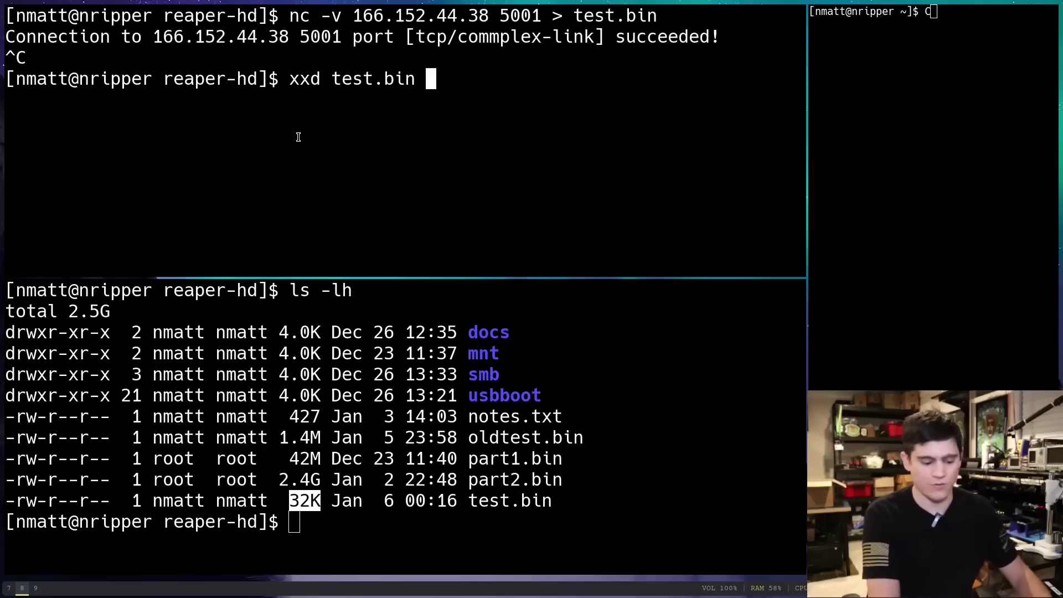
text(| less)
key(Return)
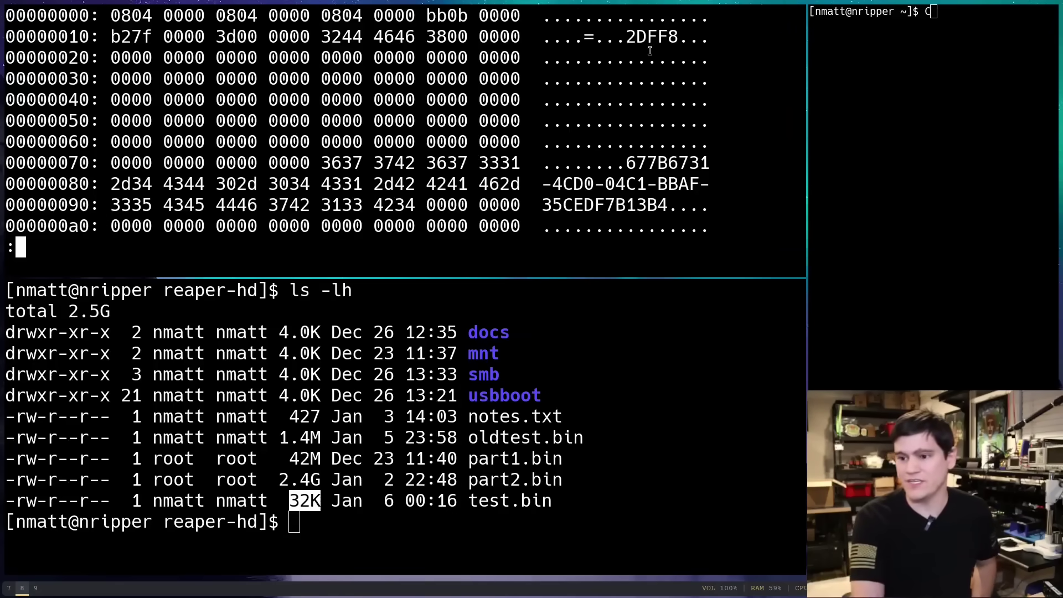
drag(626, 37, 679, 39)
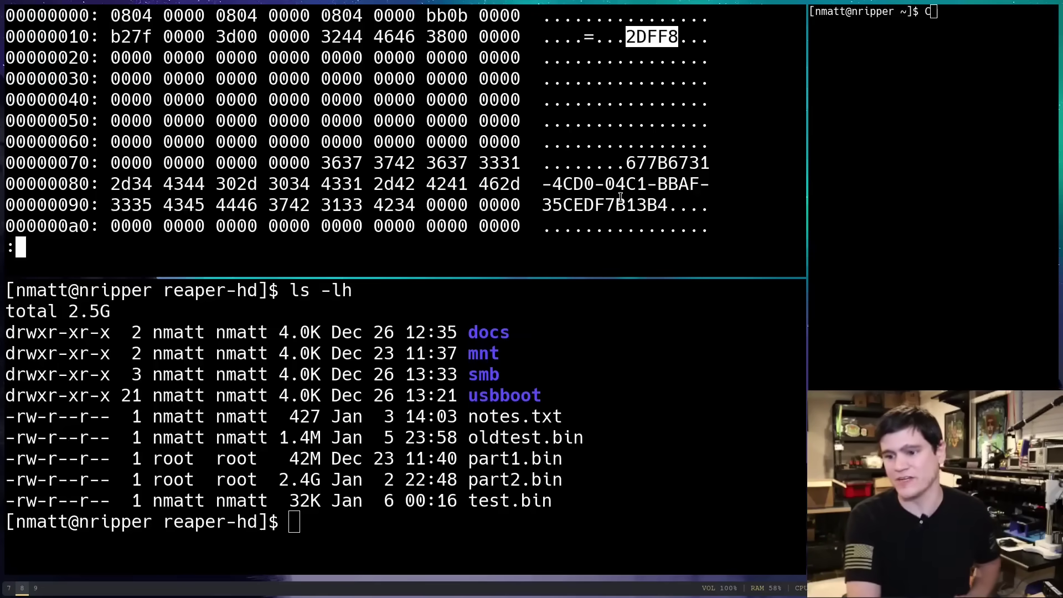
scroll(620, 197, down, 7)
scroll(598, 116, up, 2)
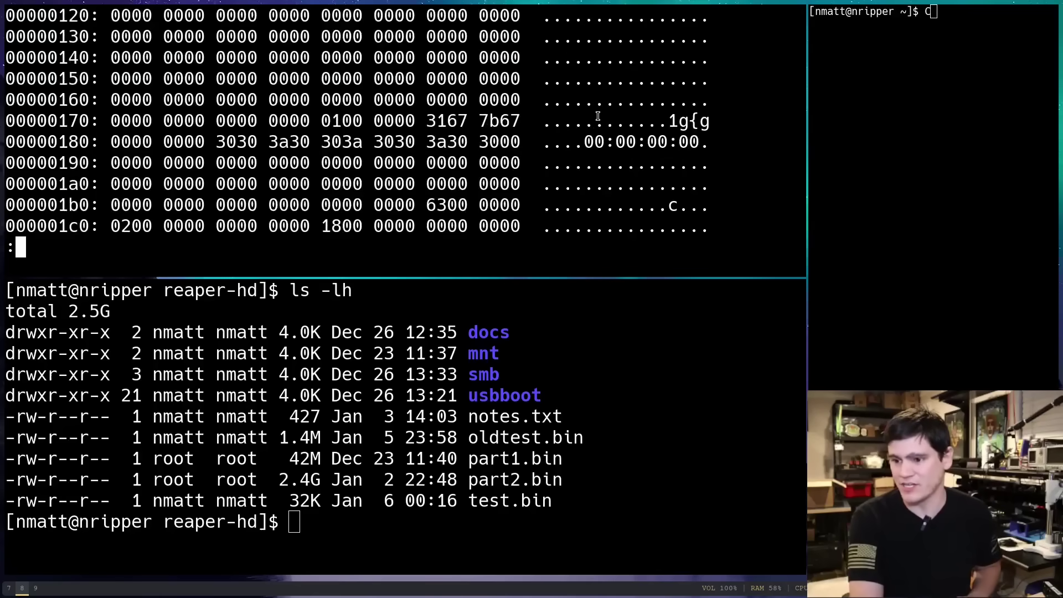
scroll(598, 114, down, 4)
scroll(595, 100, up, 3)
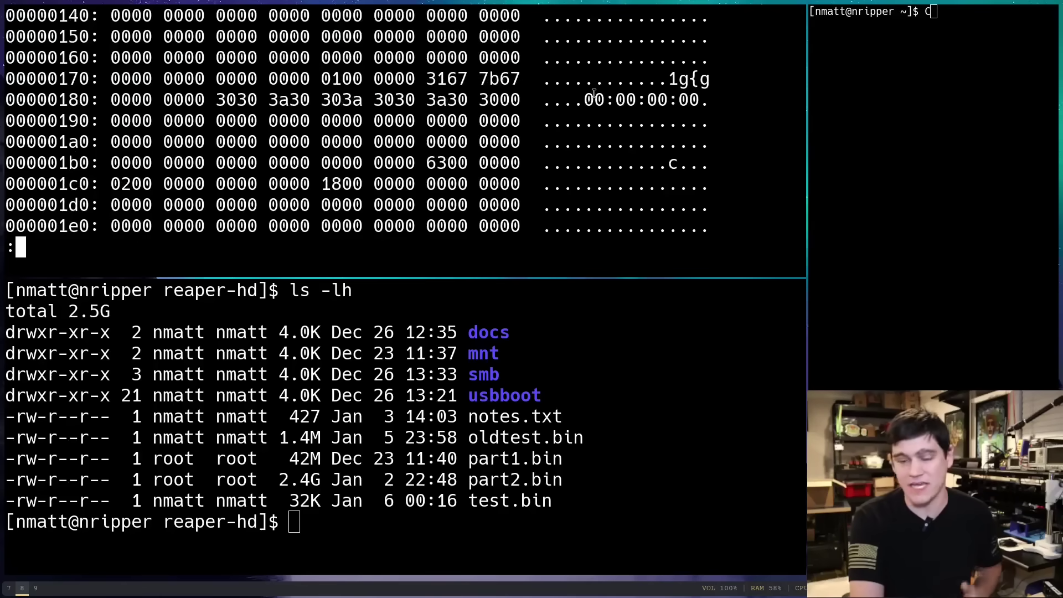
Locate the 00:00:00:00 timestamp and JFIF signature in the dump, then quit less
drag(585, 100, 695, 105)
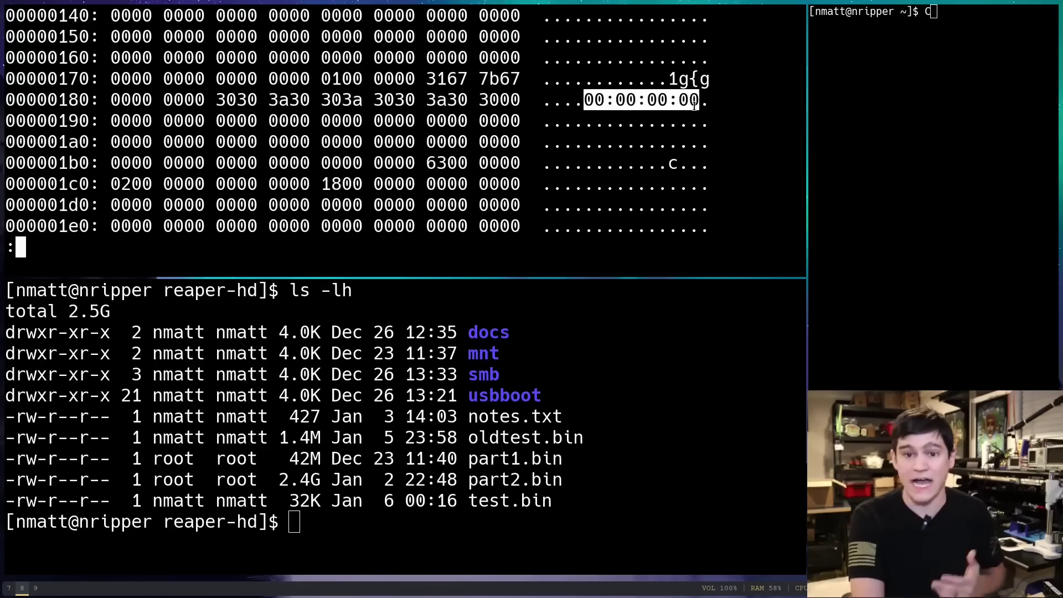
click(695, 105)
scroll(692, 105, down, 19)
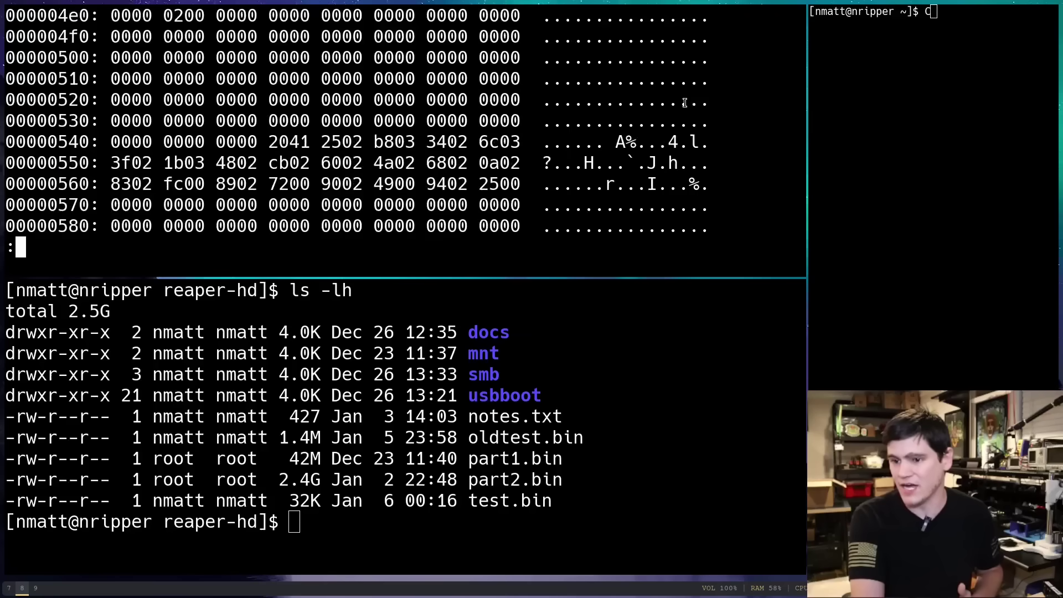
scroll(685, 103, down, 20)
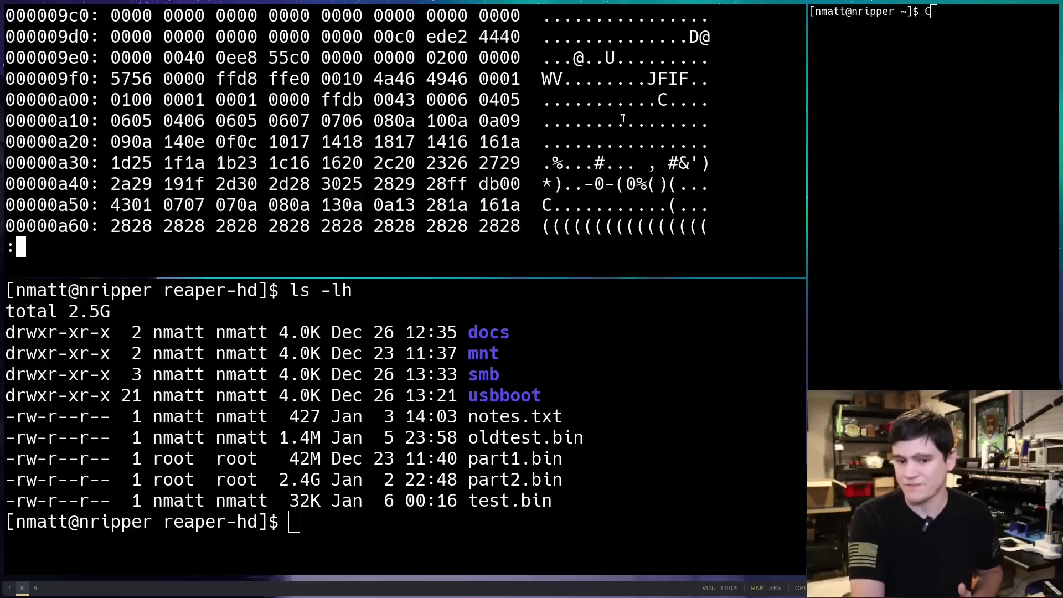
scroll(623, 119, up, 1)
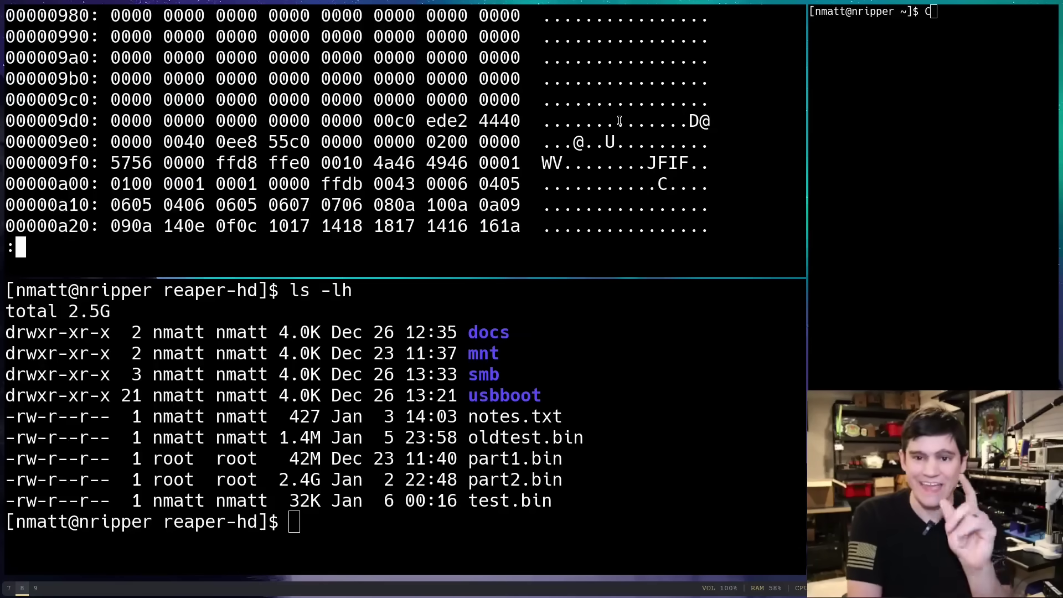
drag(648, 163, 689, 163)
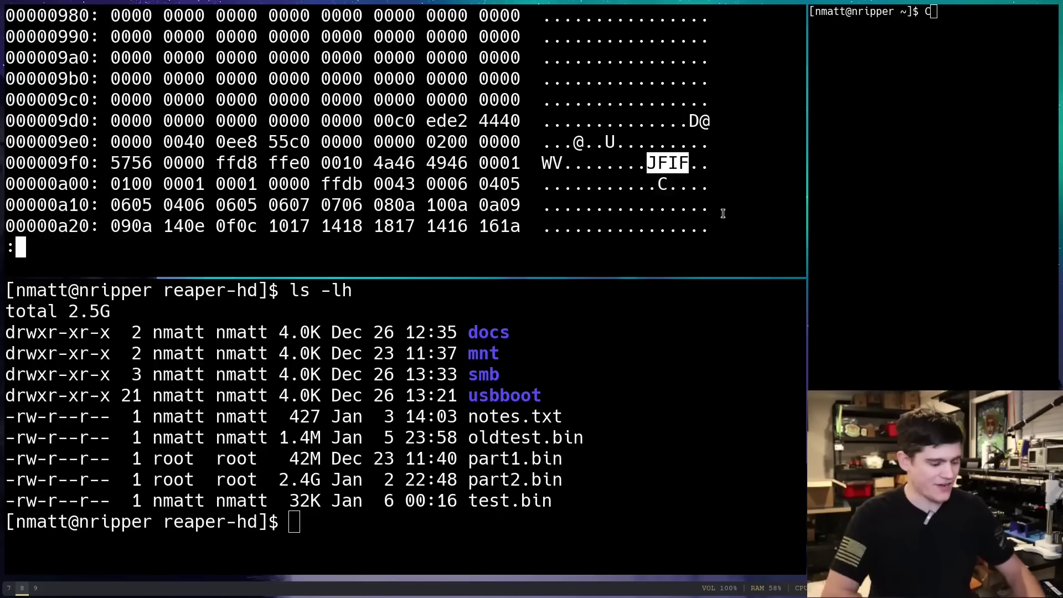
key(q)
key(Return)
key(Return)
key(Return)
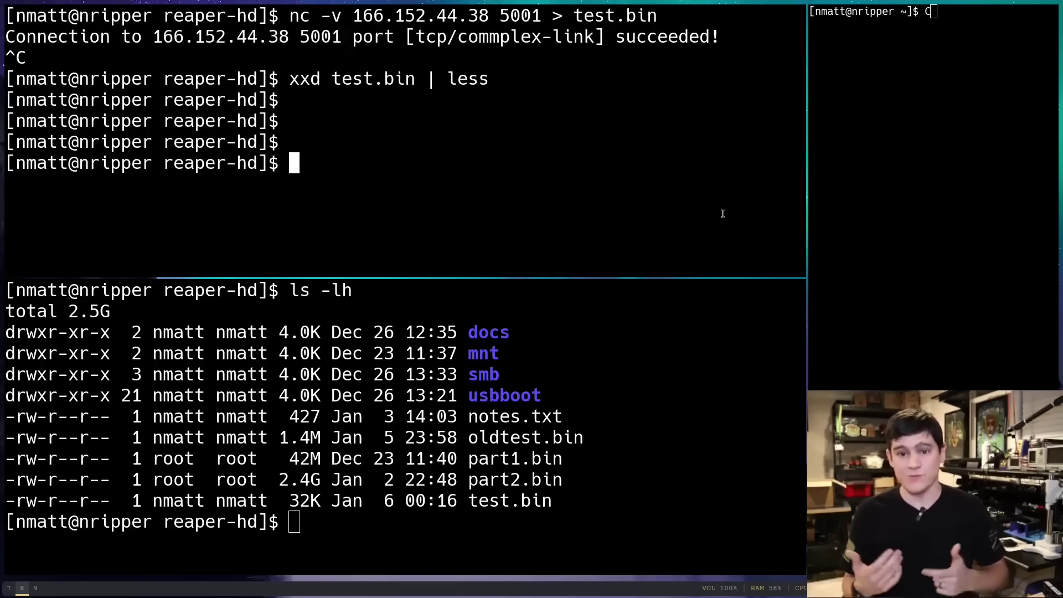
Scan test.bin with binwalk, spotting the JPEG image entry at offset 0x9F4
text(binweal)
key(BackSpace)
key(BackSpace)
key(BackSpace)
key(BackSpace)
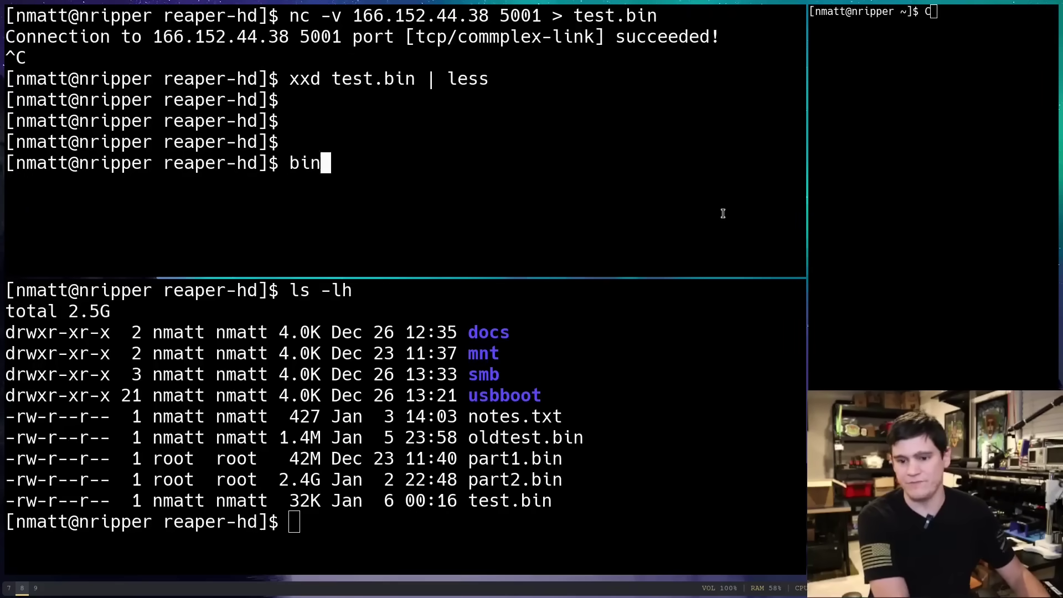
text(walk -z)
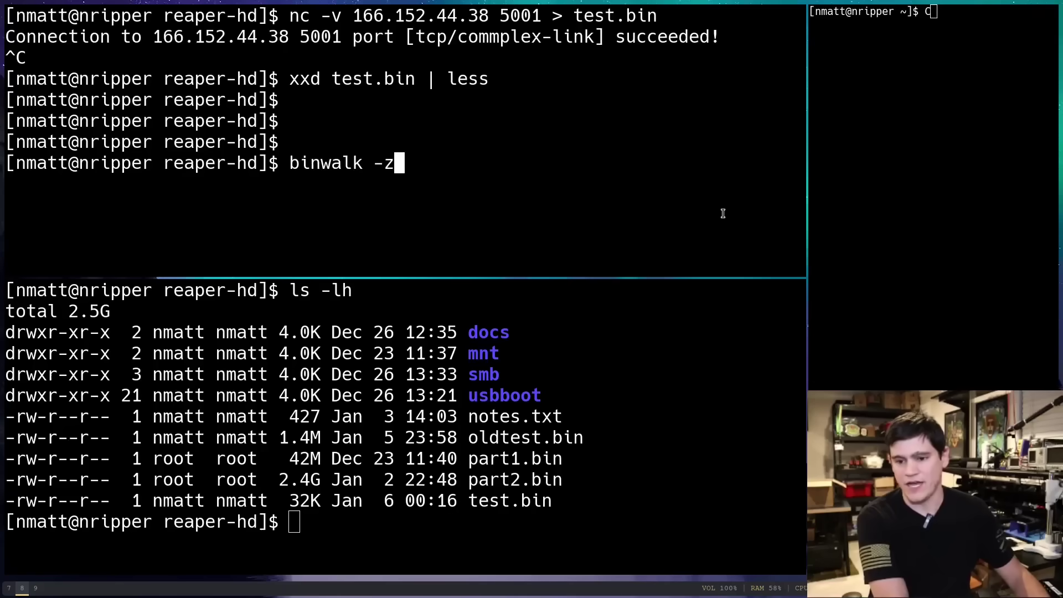
key(BackSpace)
text(a test.bin)
key(Return)
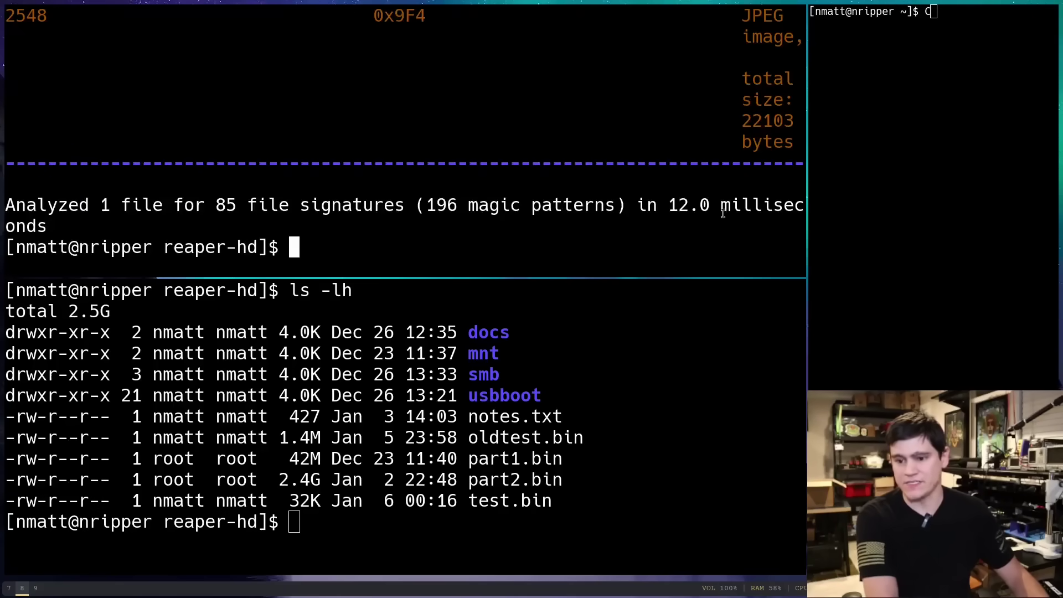
scroll(625, 88, up, 1)
drag(751, 57, 772, 78)
click(770, 79)
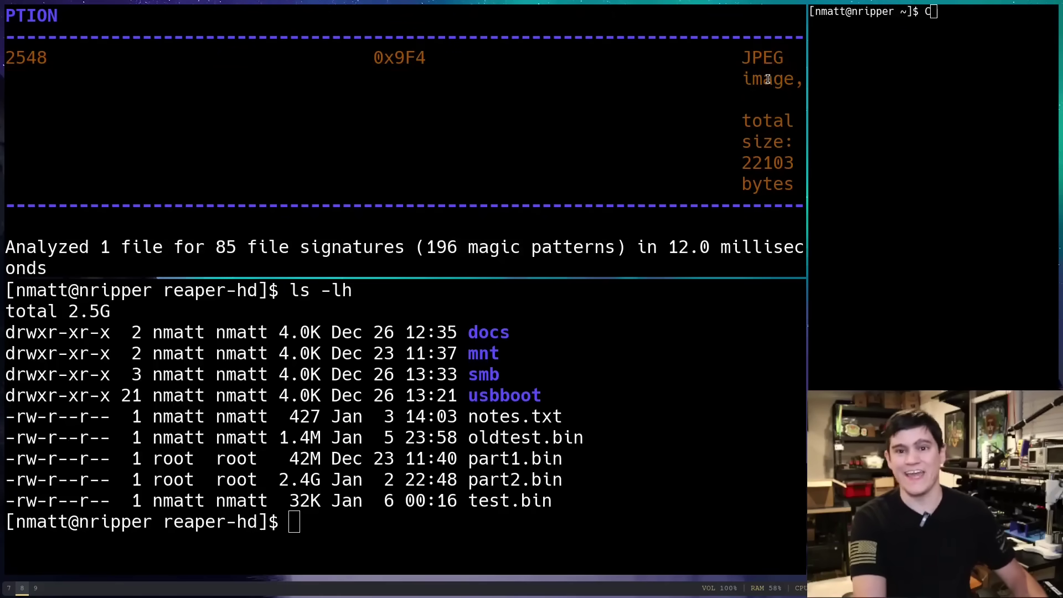
key(Return)
key(Return)
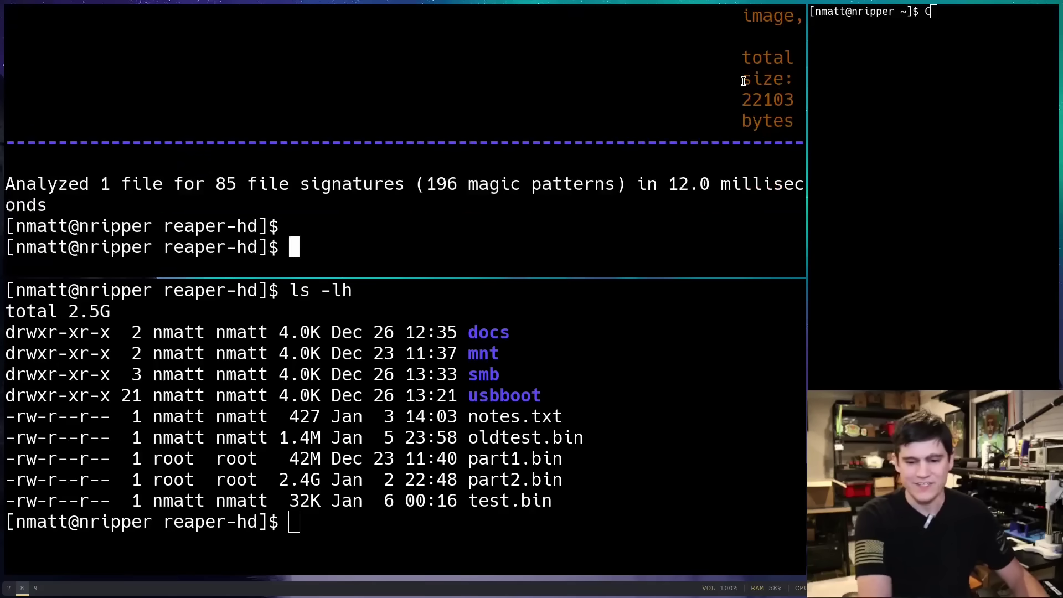
Extract the embedded files with binwalk -e test.bin and browse the extractions folder, then return to reaper-hd
text(binwalk -e )
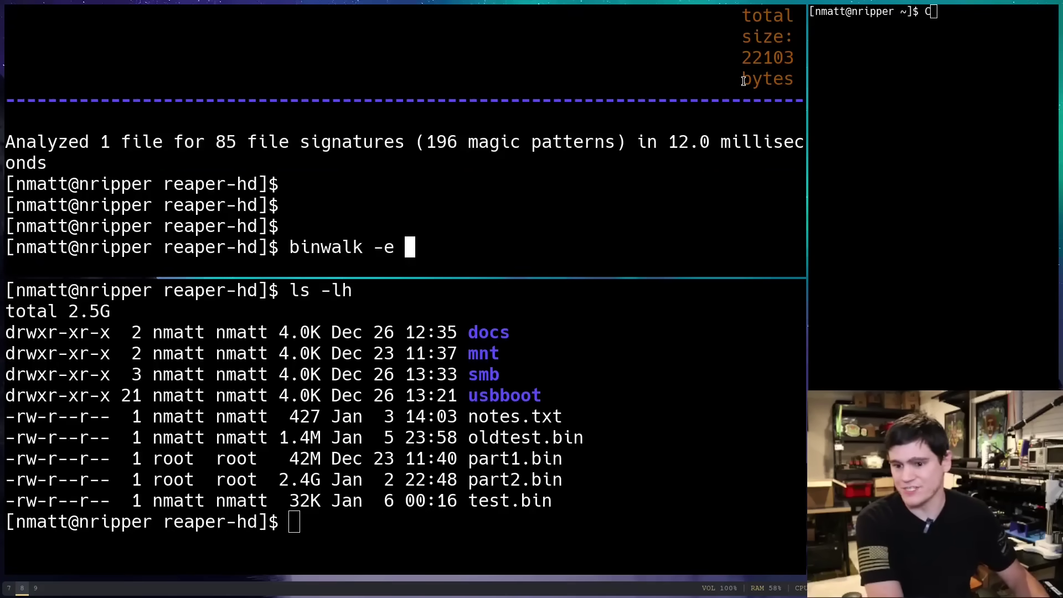
text(test.bin)
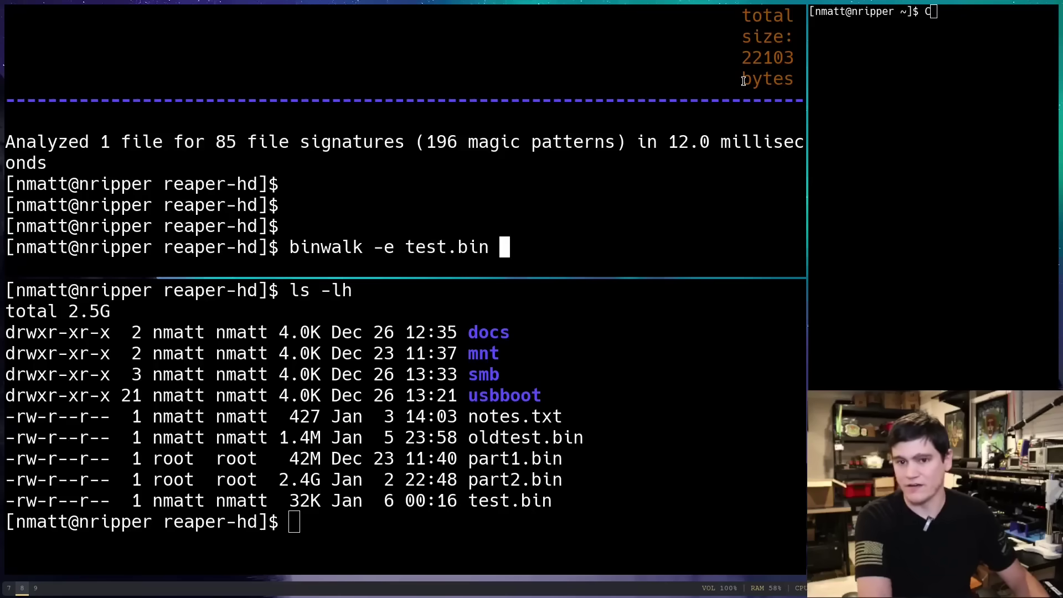
key(Return)
key(Return)
key(Return)
key(Return)
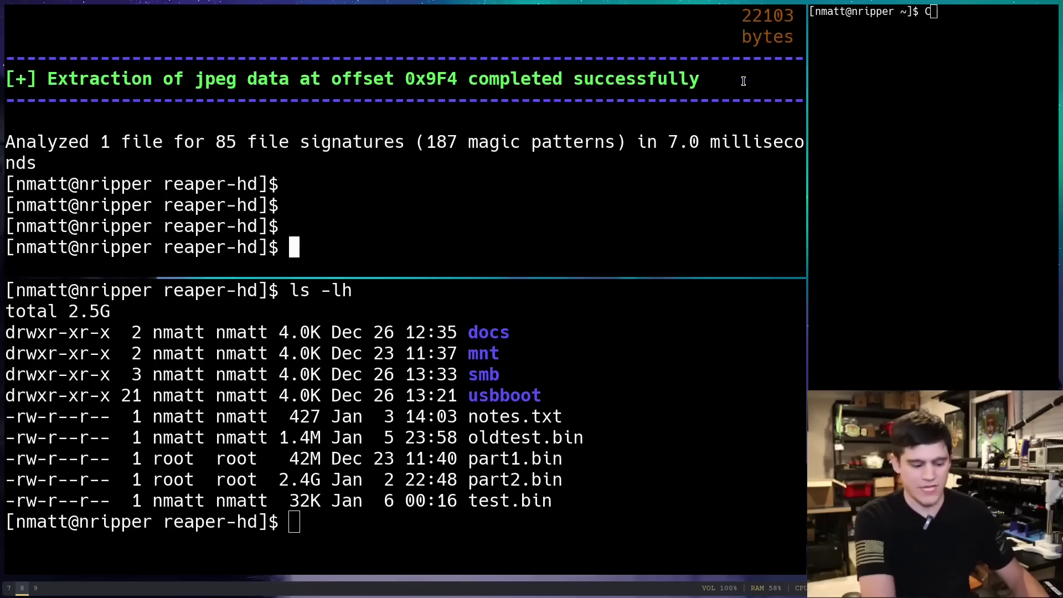
text(ls)
key(Return)
text(cd ex)
key(Tab)
key(Return)
text(ls)
key(Return)
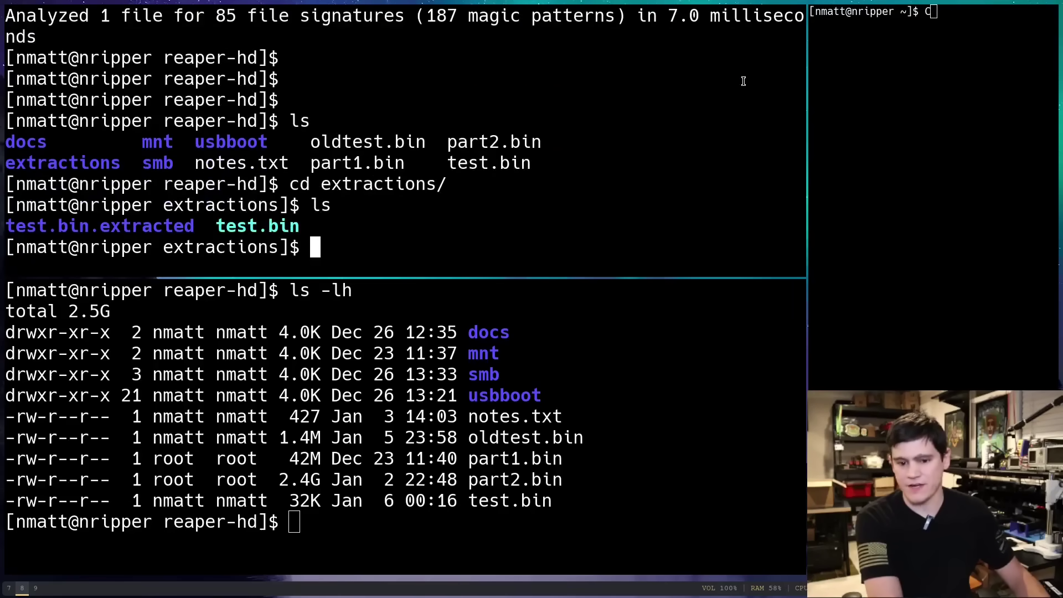
text(cd t)
key(Tab)
key(Tab)
key(ctrl+c)
text(cd)
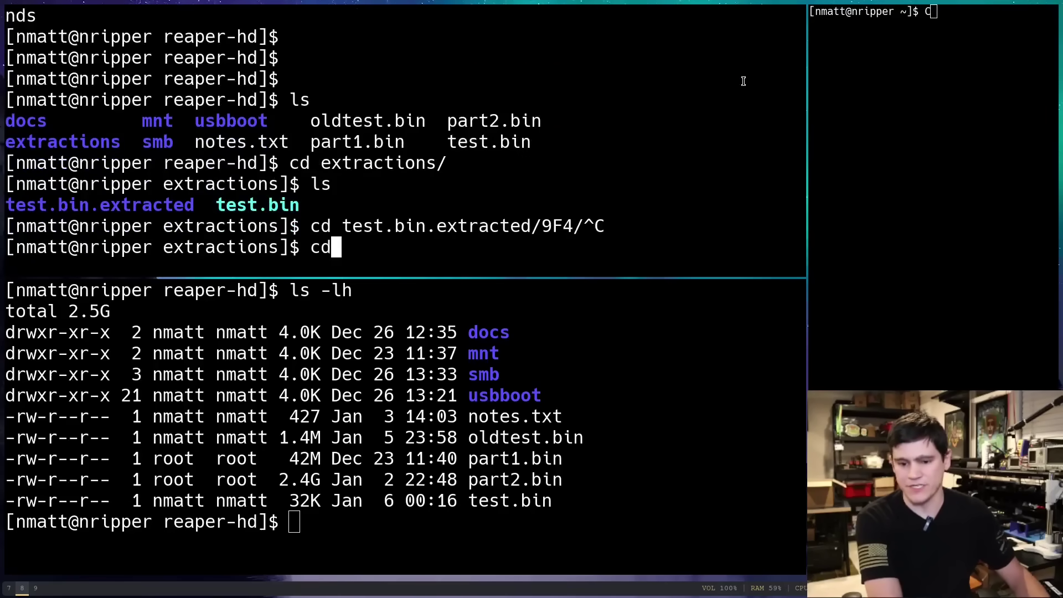
text( ..)
key(Return)
Open extractions/test.bin.extracted/9F4/image.jpg in feh
text(feh)
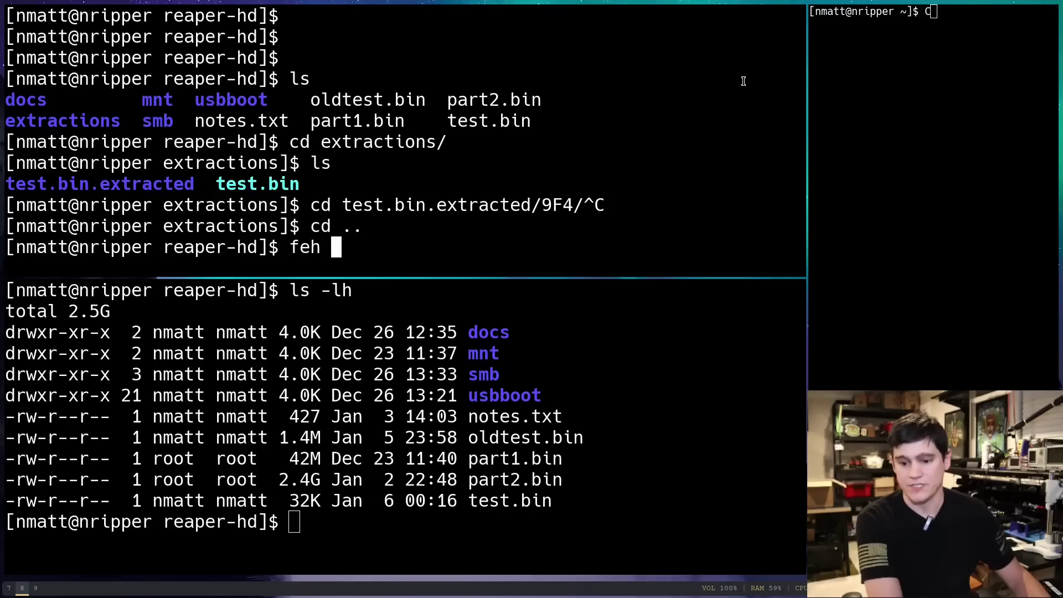
key(Tab)
key(Tab)
key(Tab)
text(ex)
key(Tab)
text(t)
key(Tab)
key(Tab)
key(Tab)
key(Return)
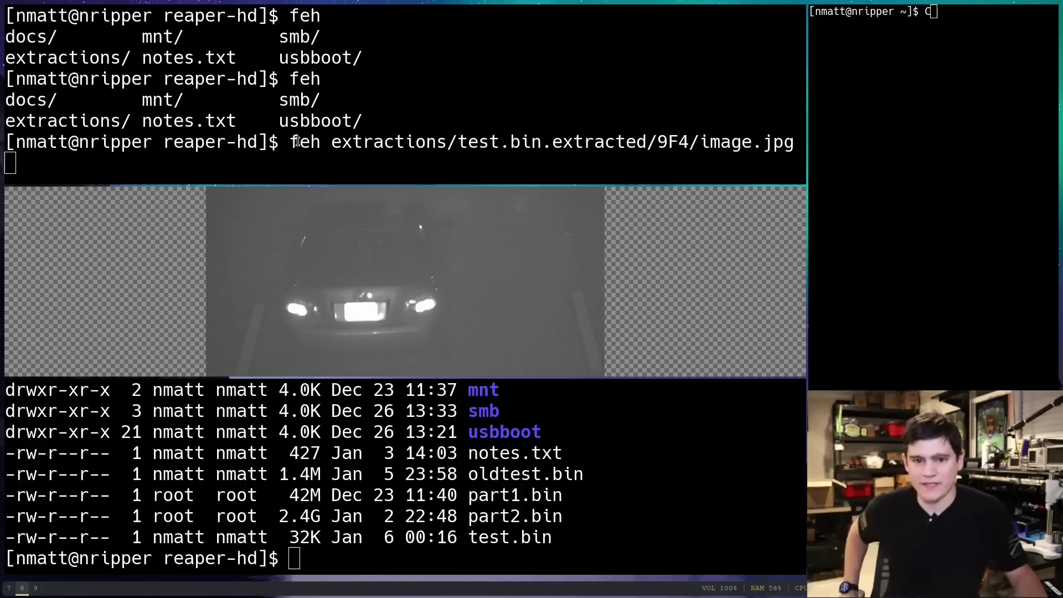
click(266, 165)
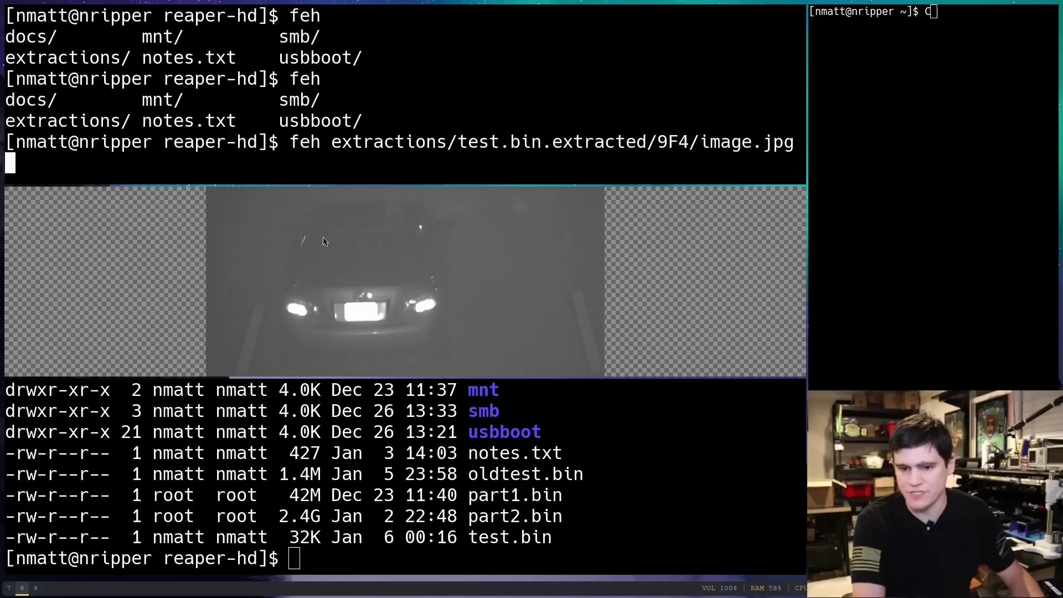
key(q)
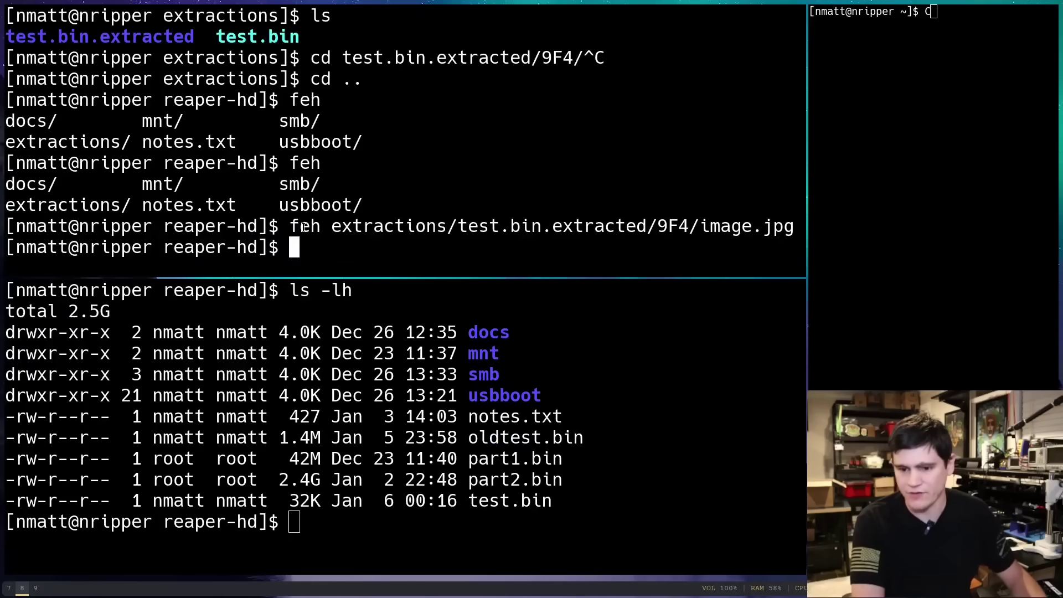
Extend the recalled netcat command with | strings | grep -P "[A-Z0-9]+"
click(9, 589)
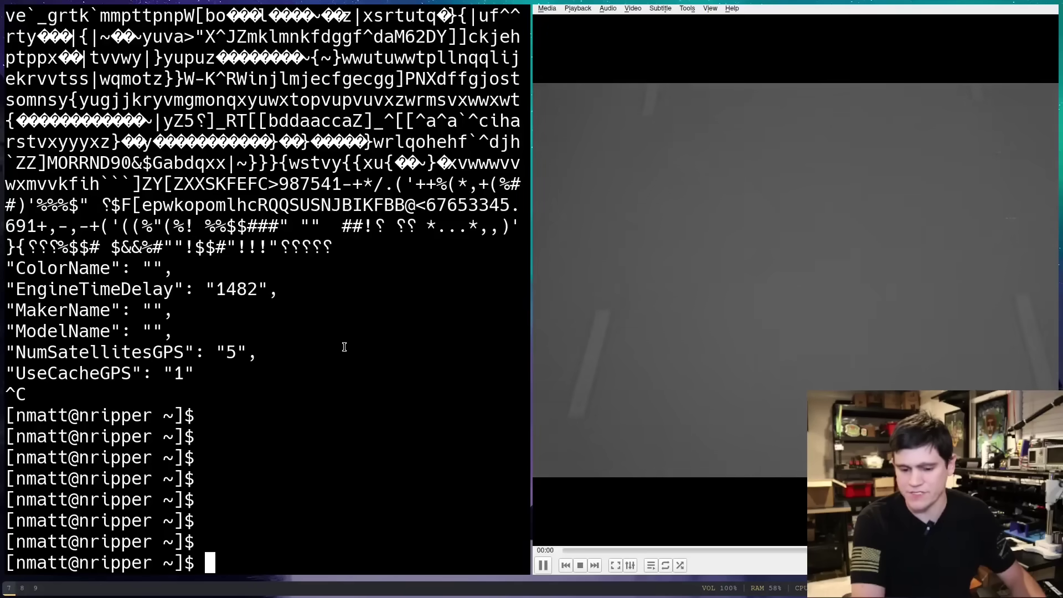
key(Up)
text(| s)
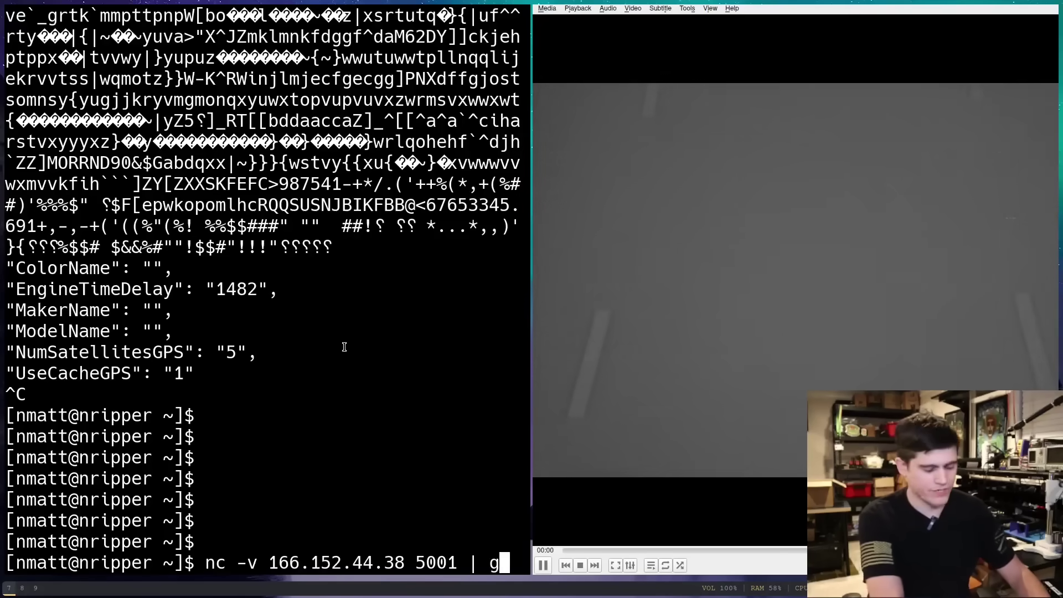
text(trings )
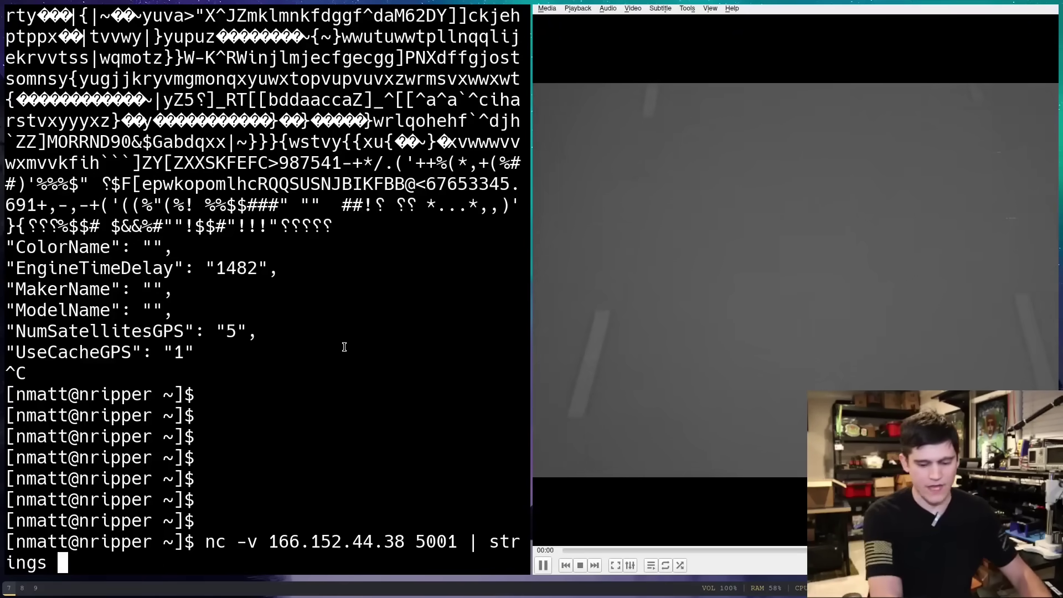
text(| grep)
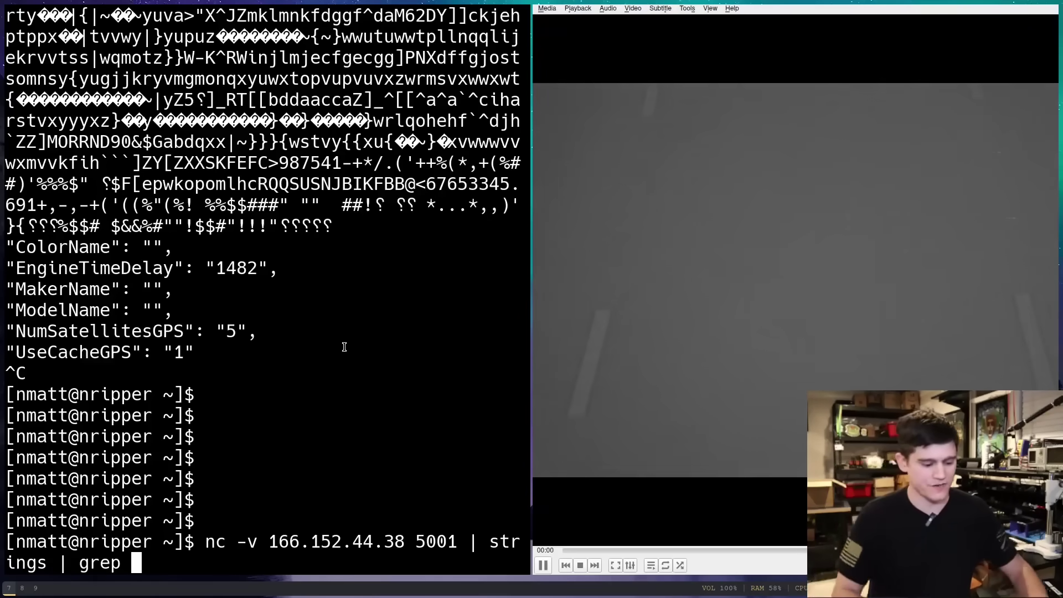
text(-P "")
key(Left)
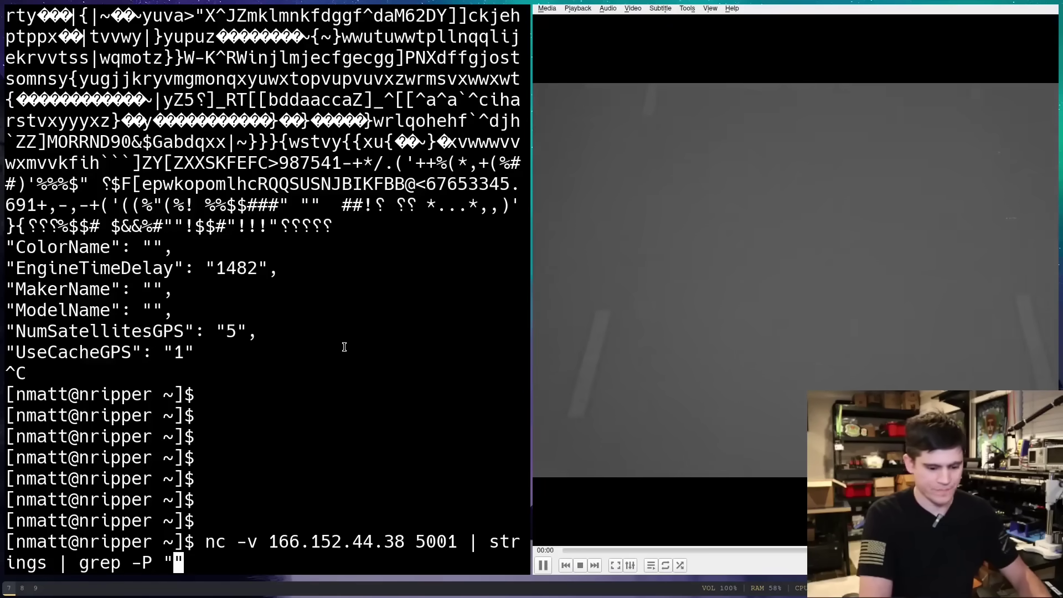
text([])
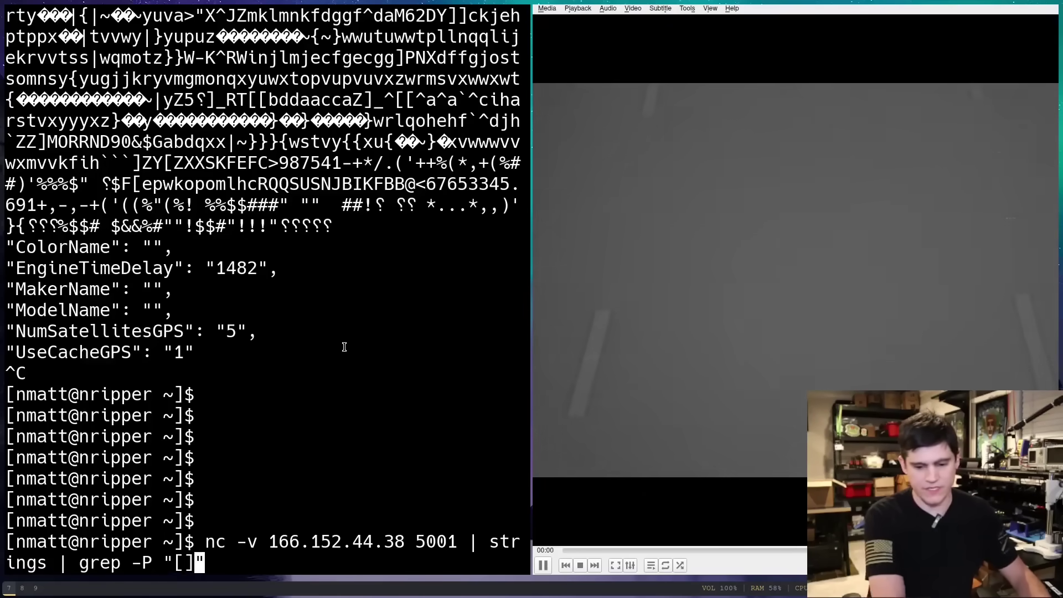
key(Left)
text(A-)
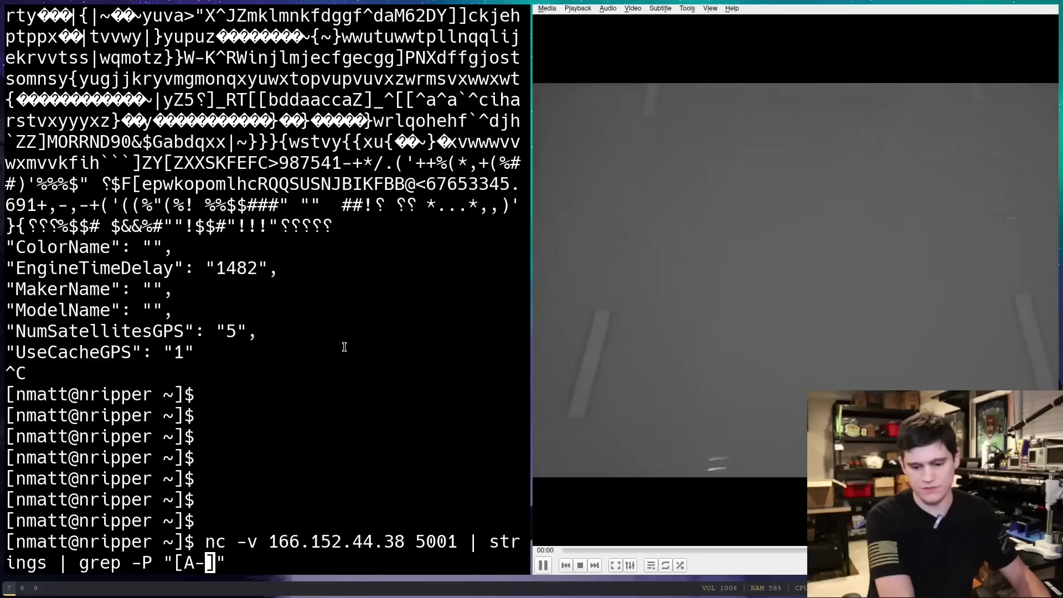
text(Z)
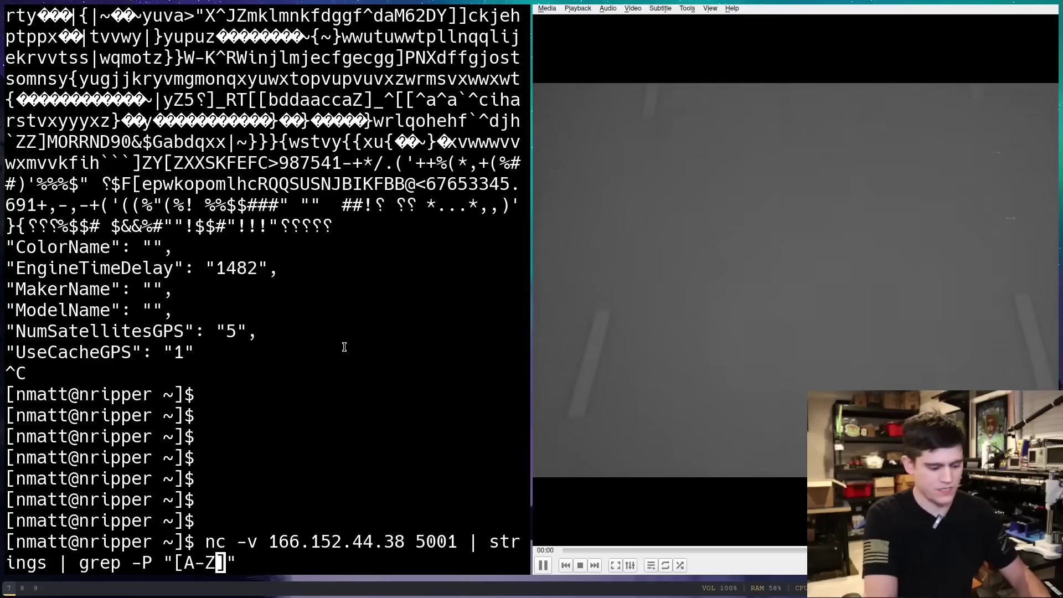
text(0-9)
key(Right)
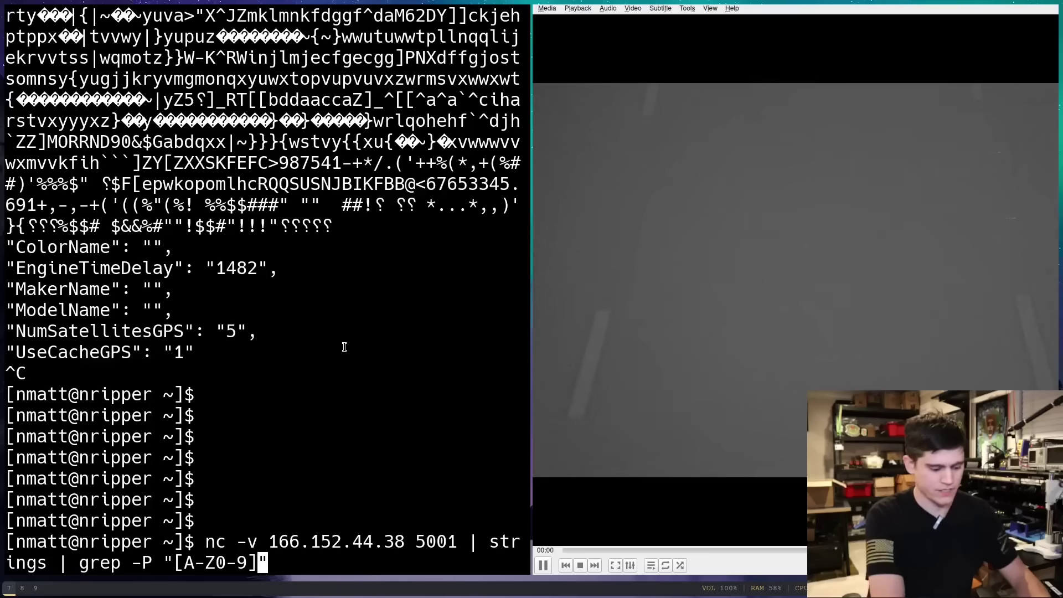
text(+)
Anchor the grep pattern as ^[A-Z0-9]+ and run the filtered stream command
key(Right)
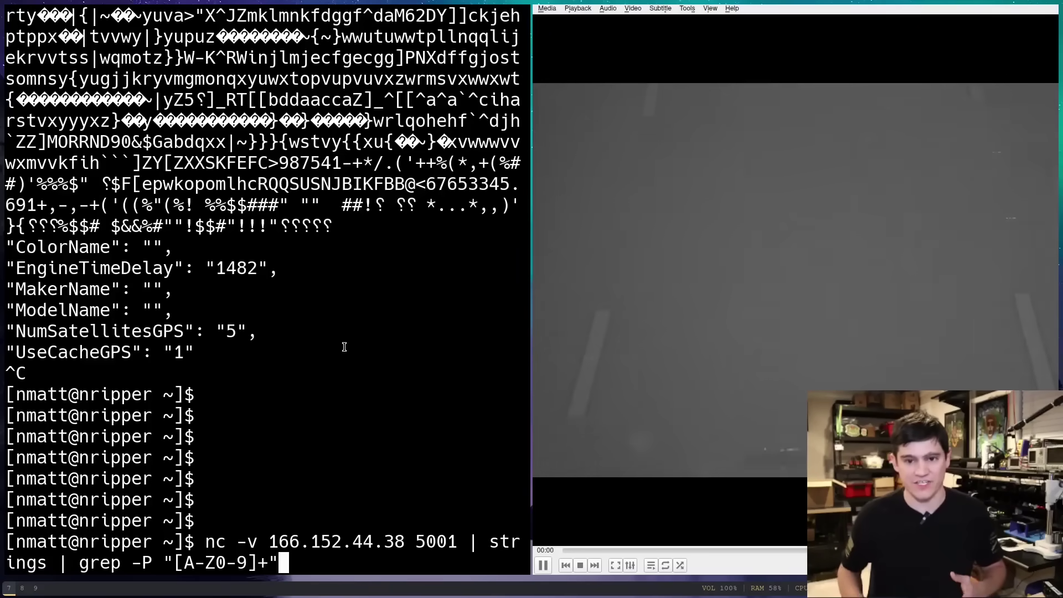
key(Left)
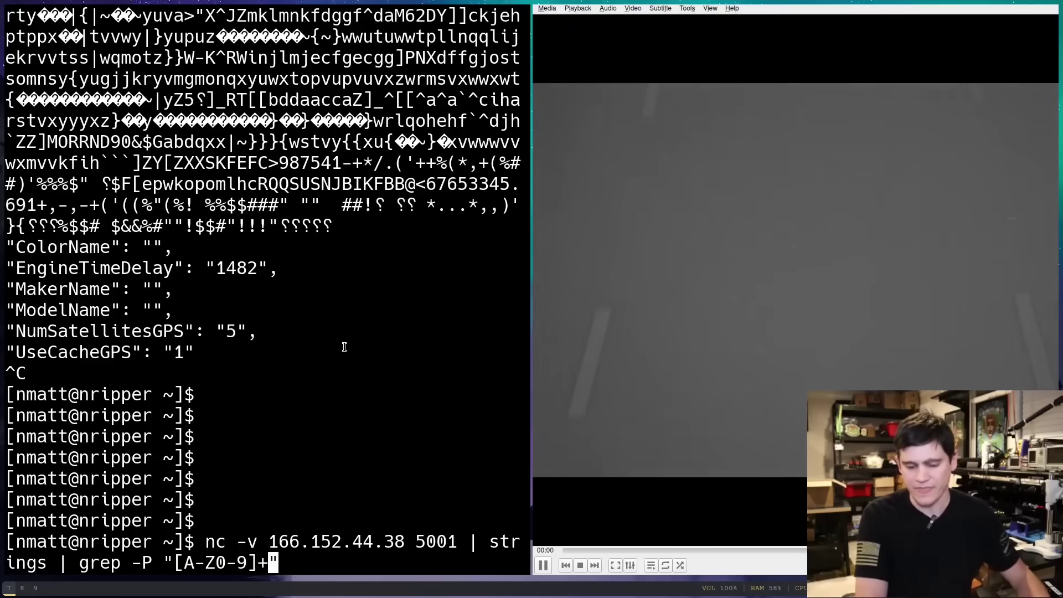
key(Right)
key(Left)
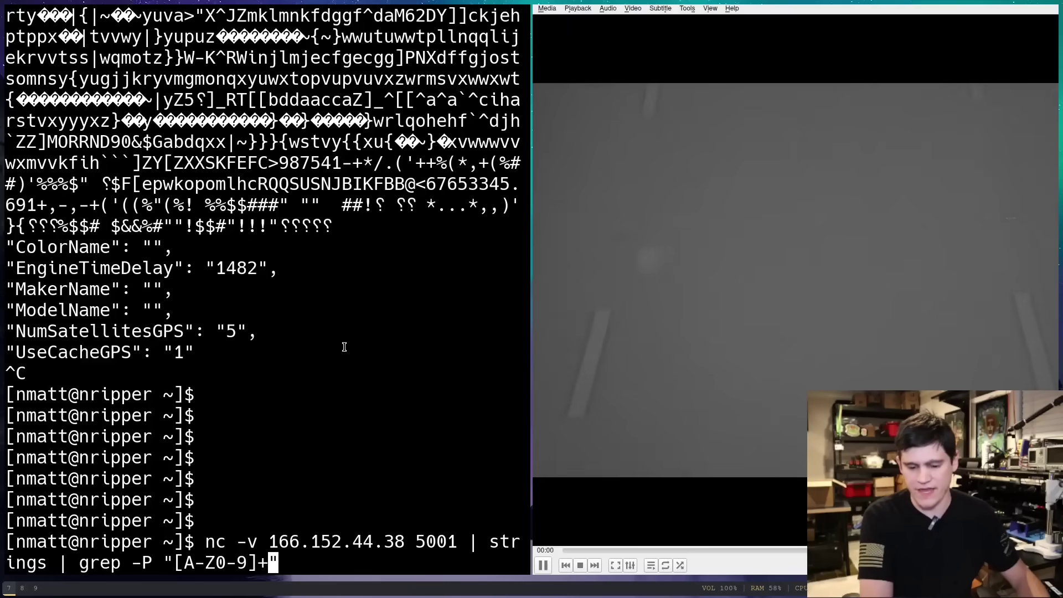
key(Left)
key(Left)
key(Left)
key(Left)
key(Left)
key(Left)
key(Left)
key(Left)
key(Left)
text(^)
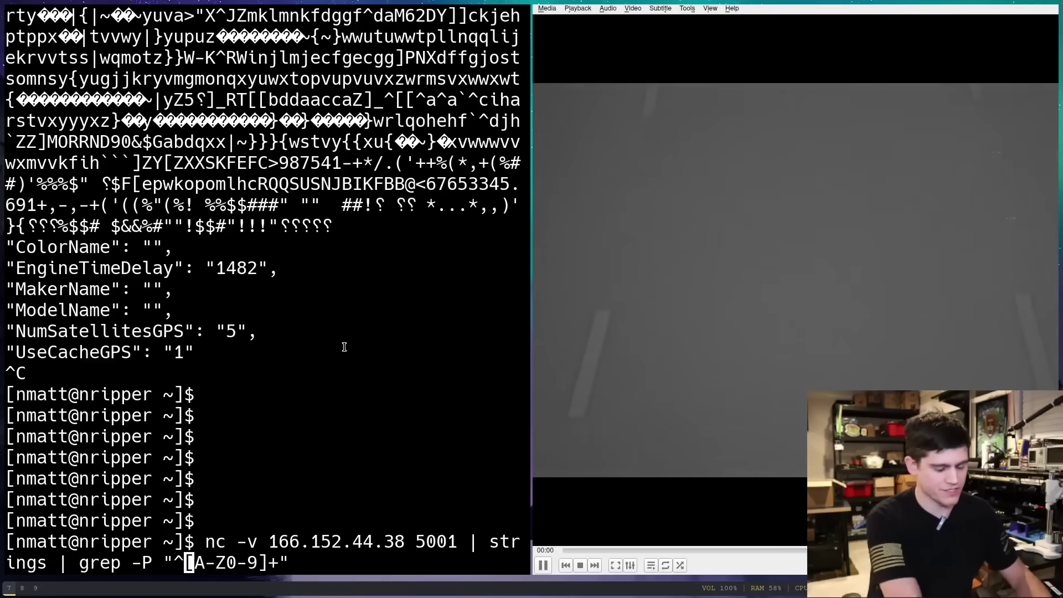
key(Return)
key(Return)
key(Return)
key(Return)
key(Return)
key(Return)
key(Return)
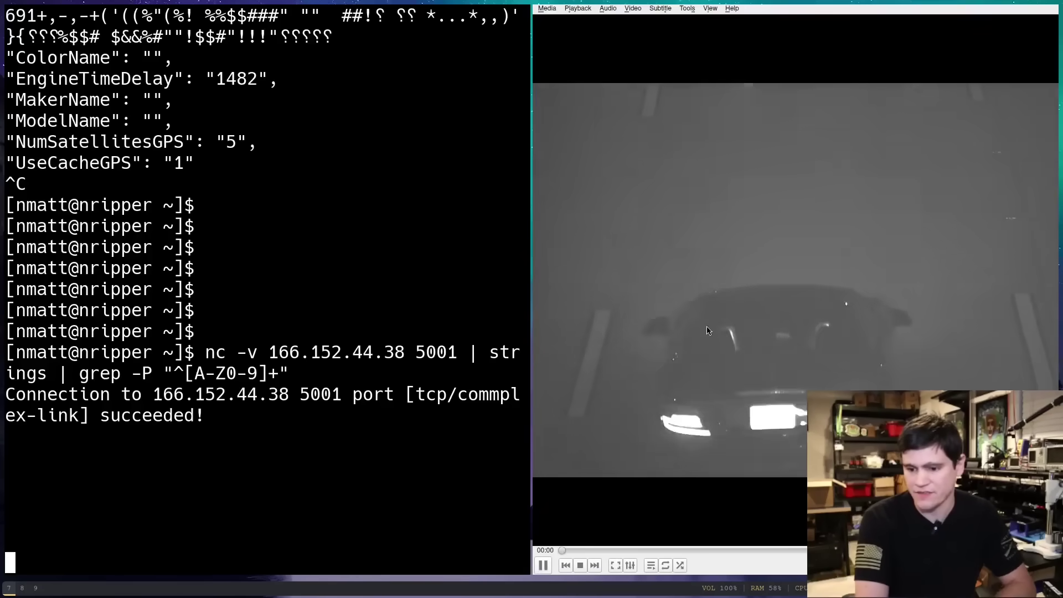
click(25, 594)
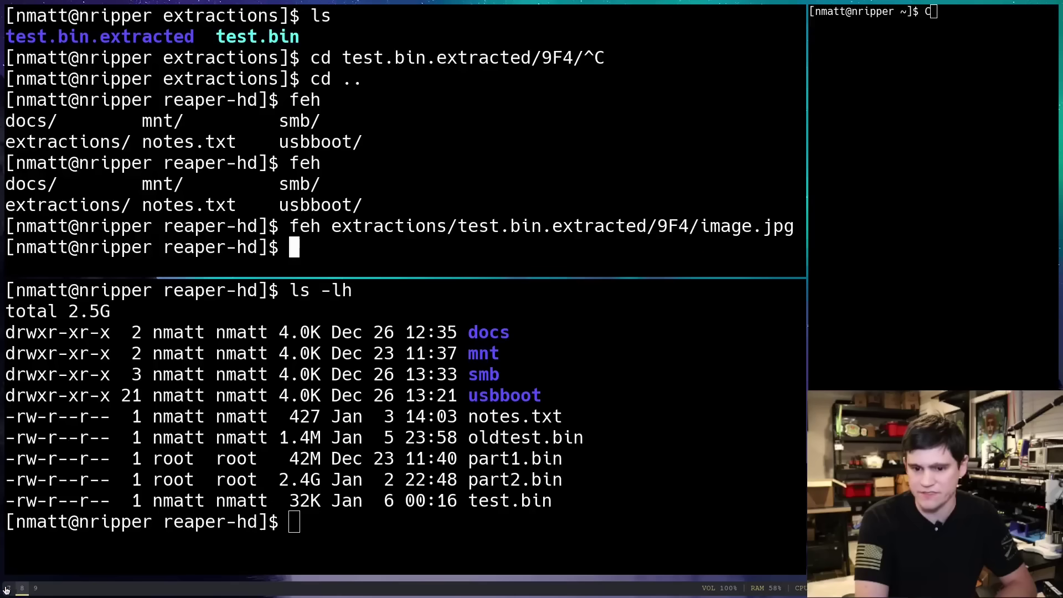
click(6, 589)
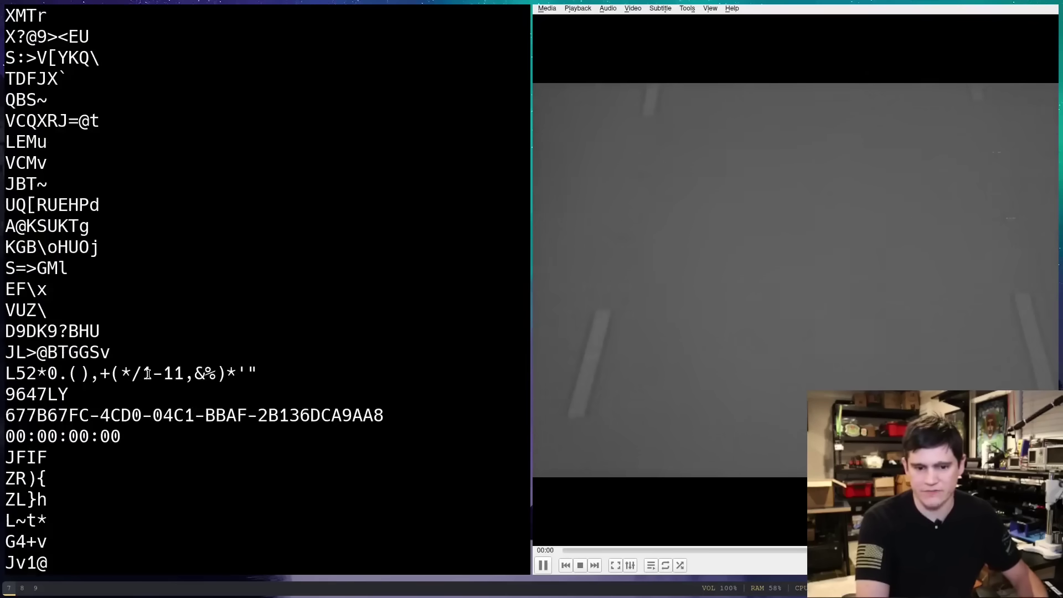
double_click(36, 394)
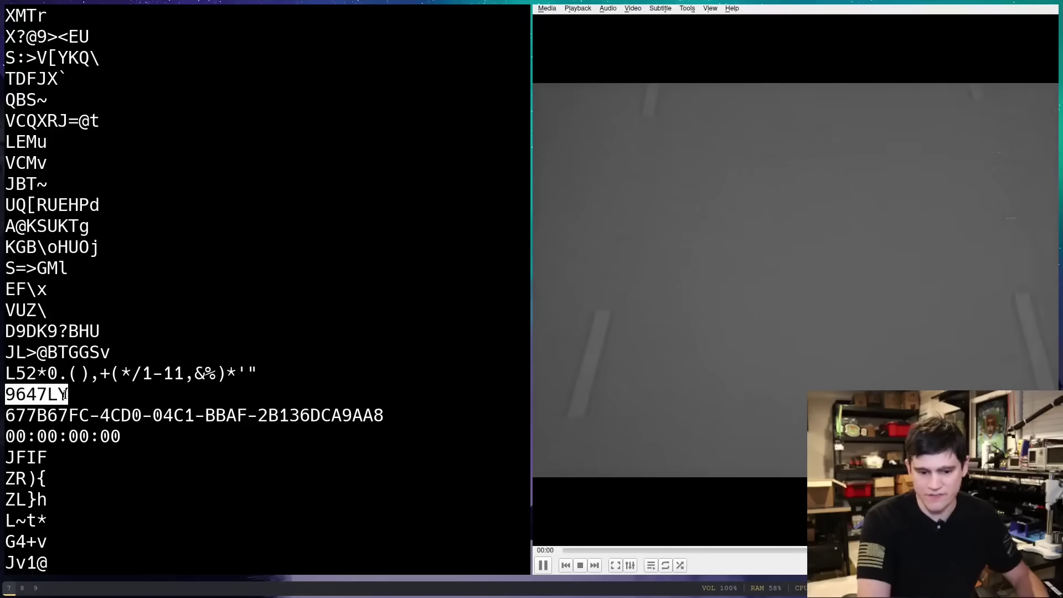
click(133, 386)
key(Return)
key(Return)
key(Return)
key(Return)
key(Return)
key(Return)
key(Return)
key(Return)
key(Return)
key(Return)
key(Return)
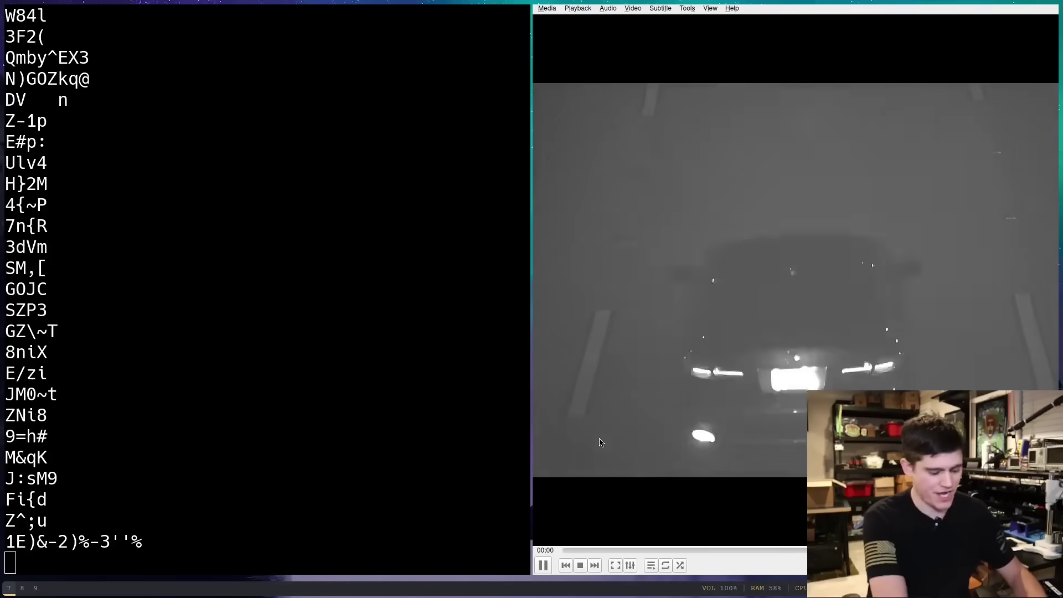
key(ctrl+n)
key(BackSpace)
key(BackSpace)
key(BackSpace)
key(BackSpace)
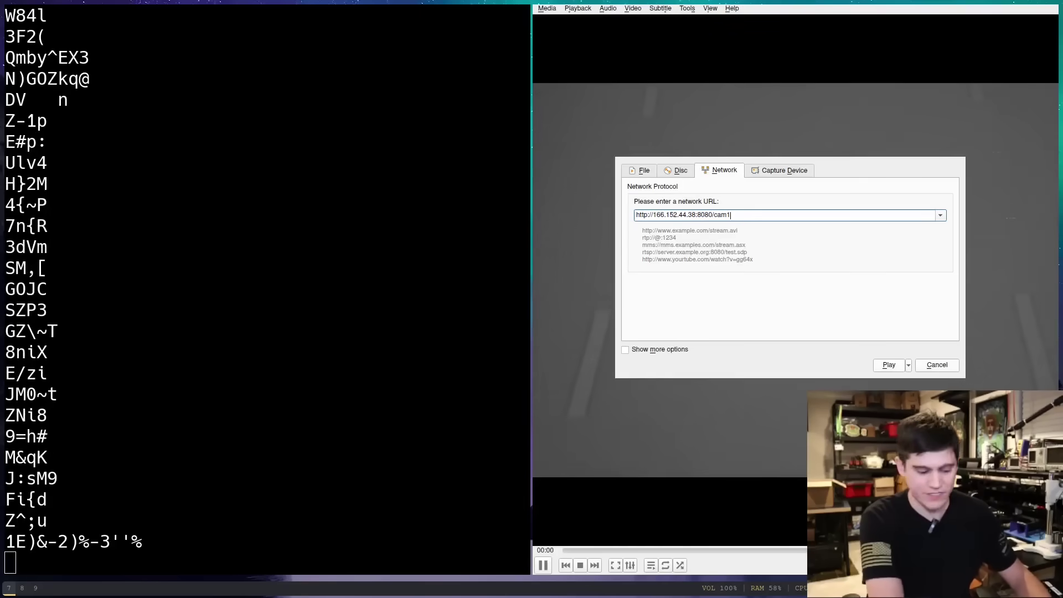
key(Return)
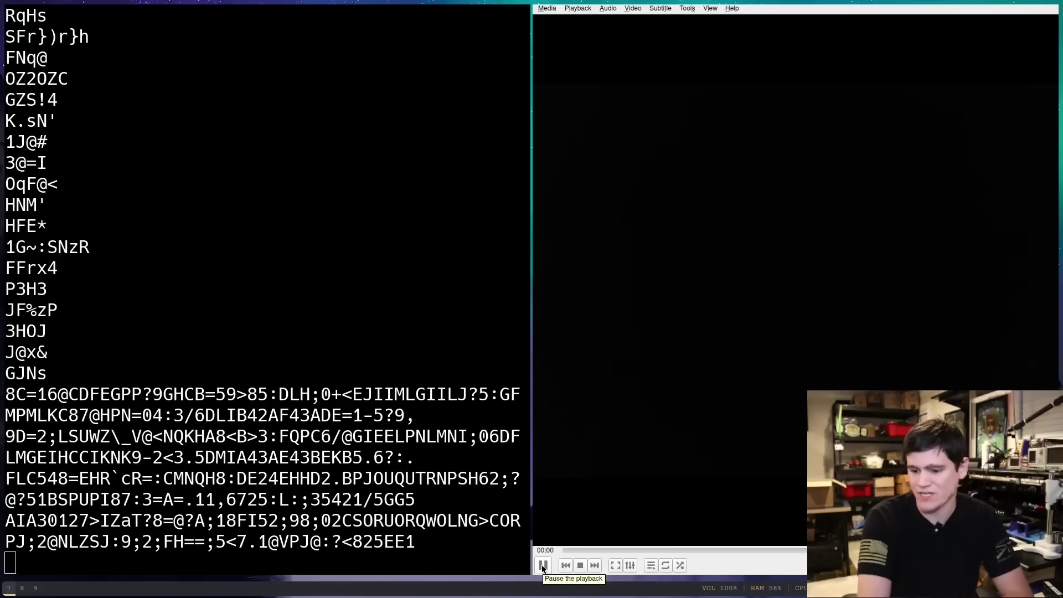
click(543, 566)
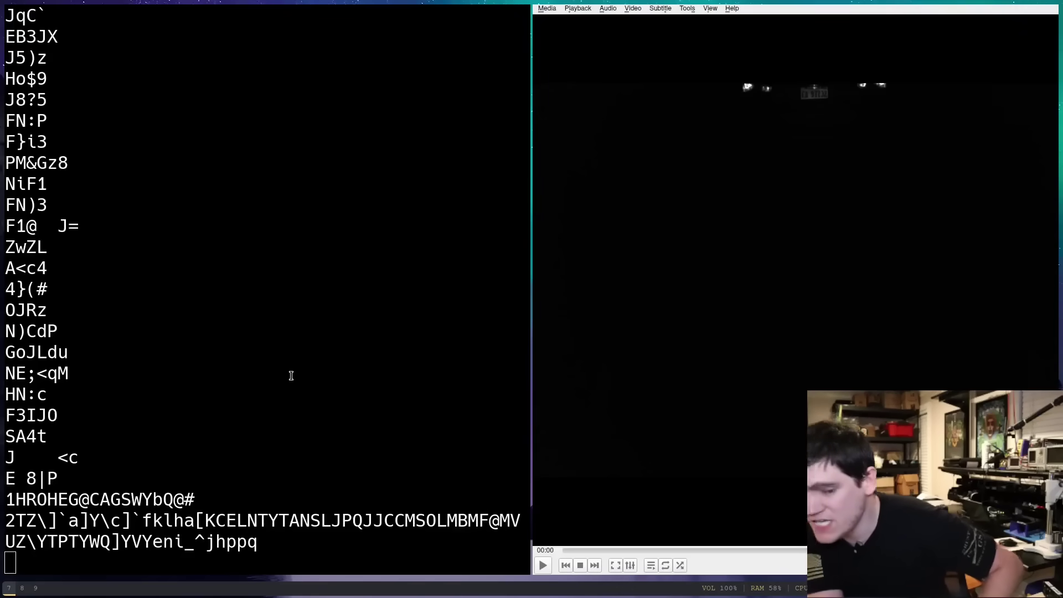
scroll(177, 395, up, 18)
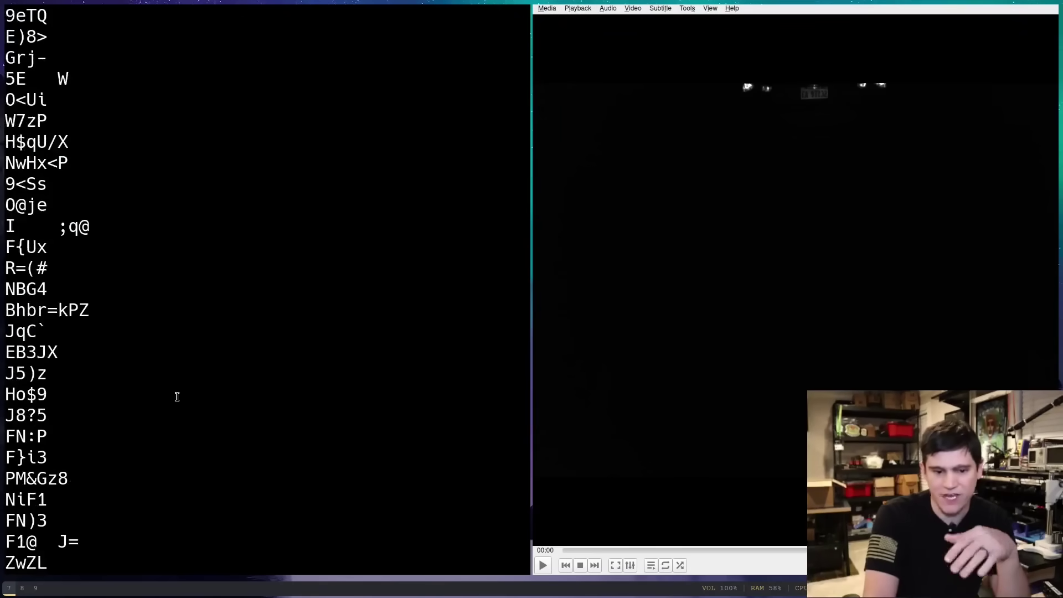
scroll(177, 396, up, 9)
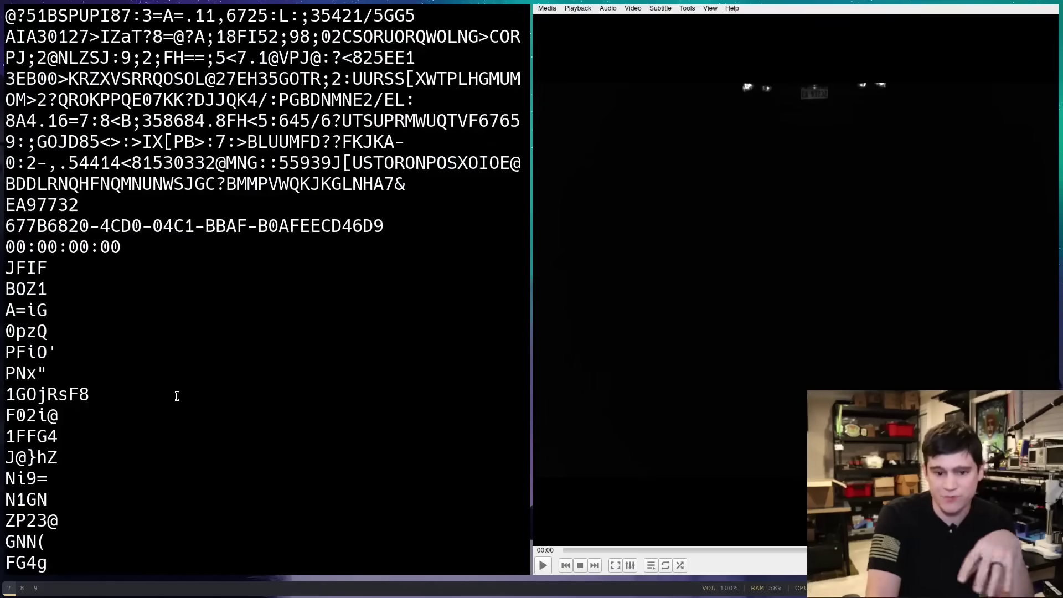
double_click(53, 202)
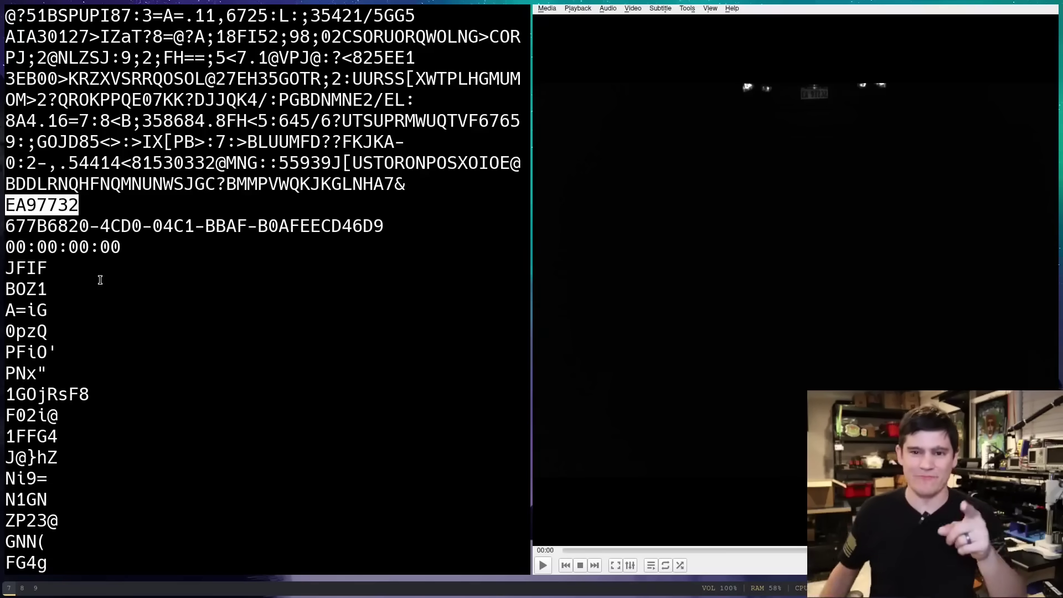
double_click(65, 205)
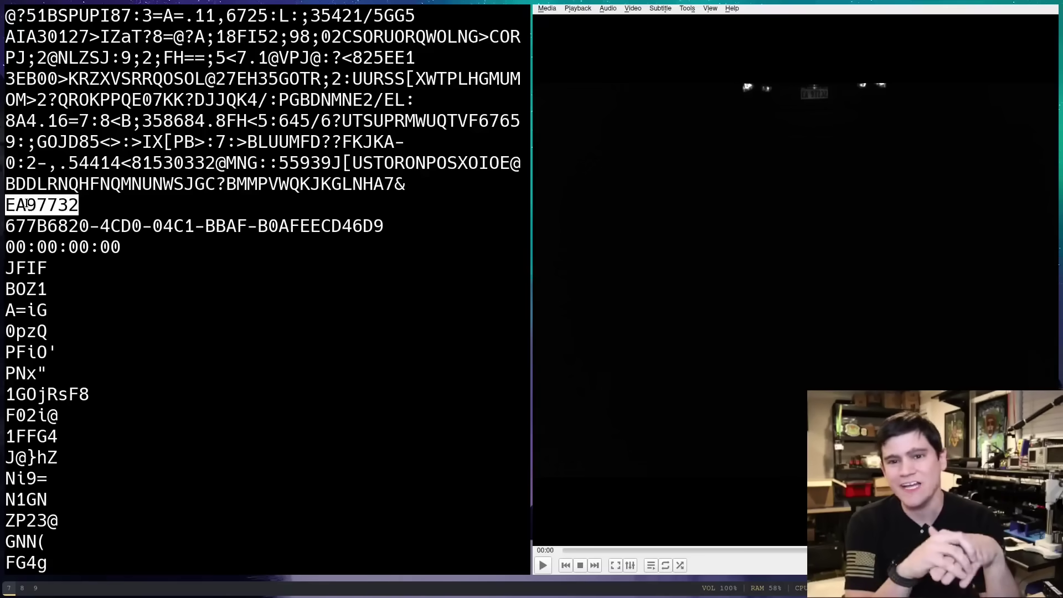
key(super+9)
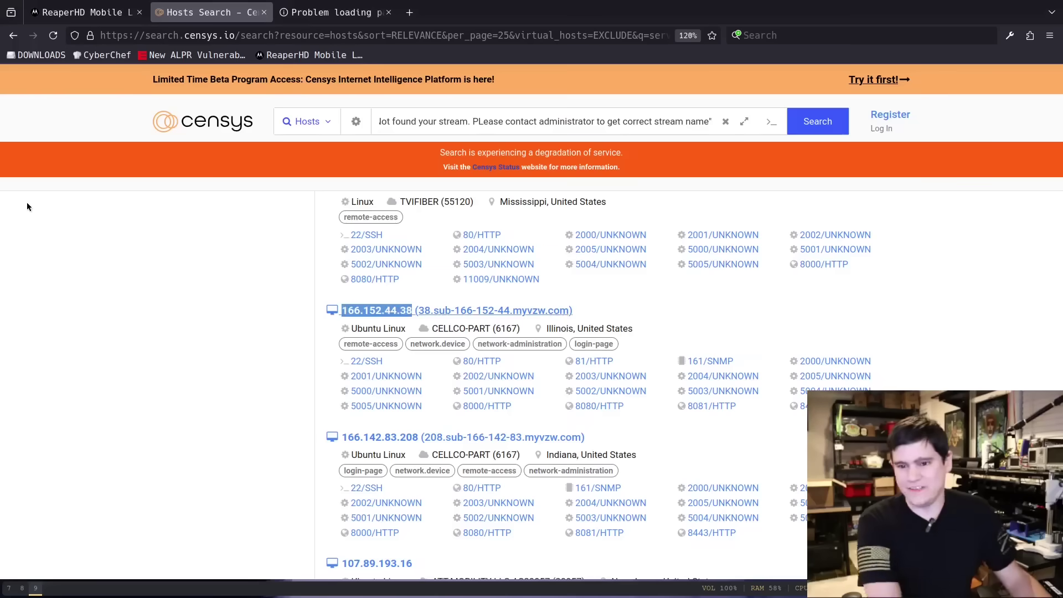
scroll(200, 400, down, 4)
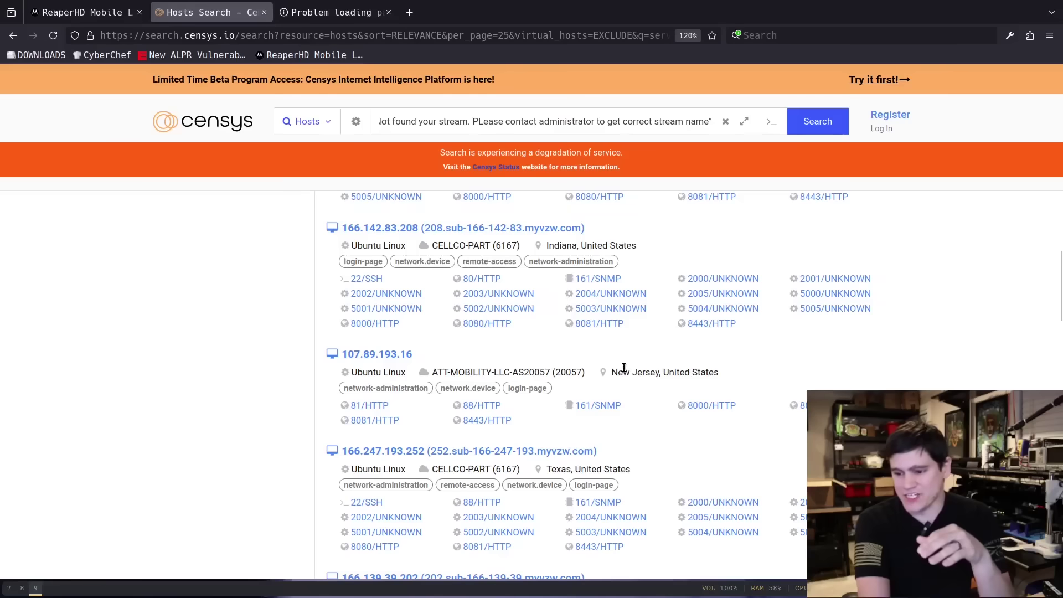
triple_click(624, 369)
click(128, 296)
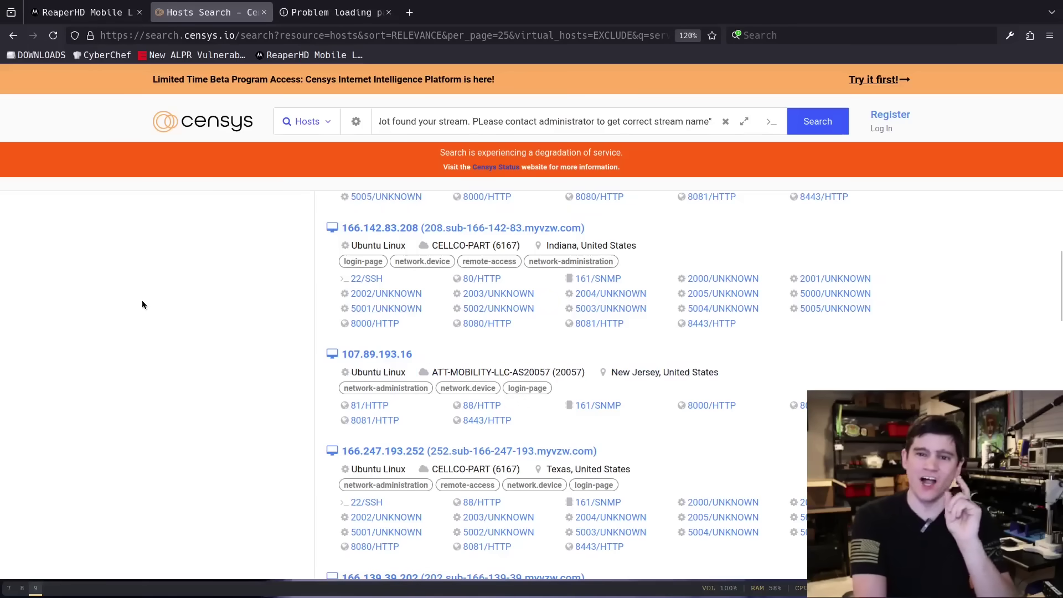